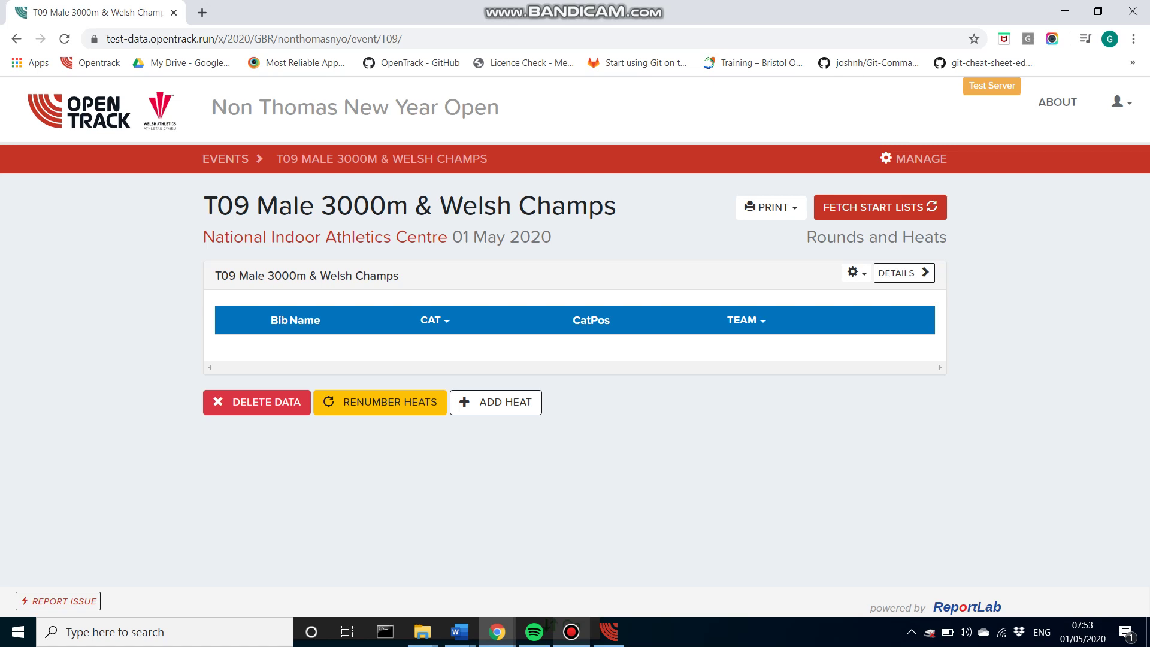
left_click_drag(409, 206, 322, 207)
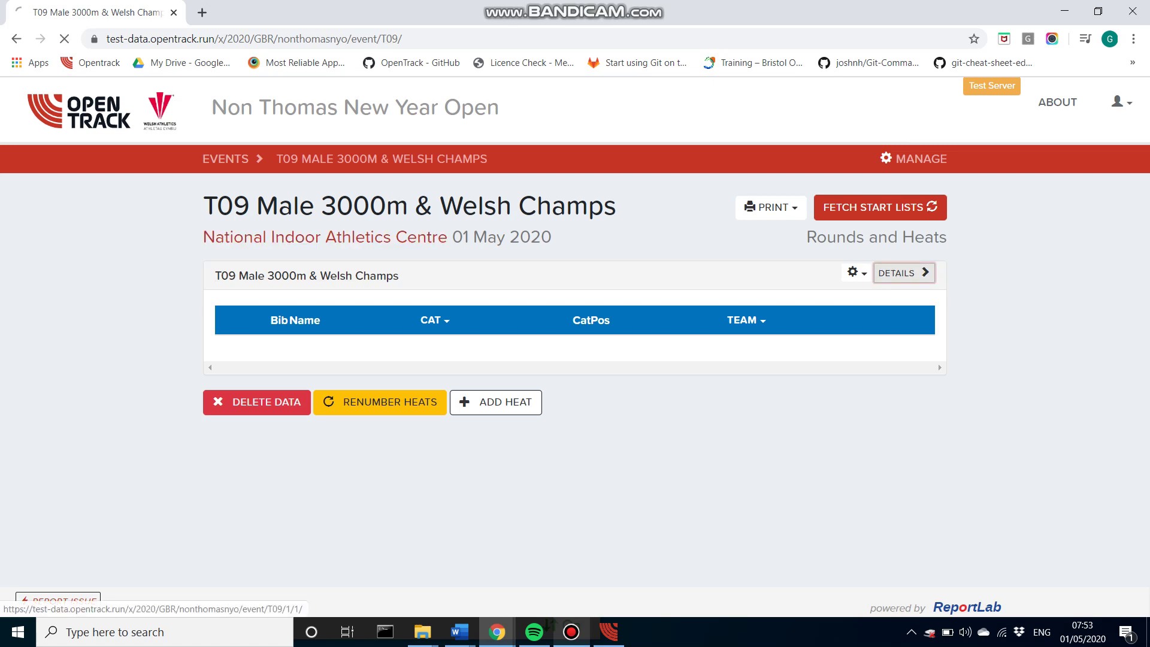
left_click(904, 272)
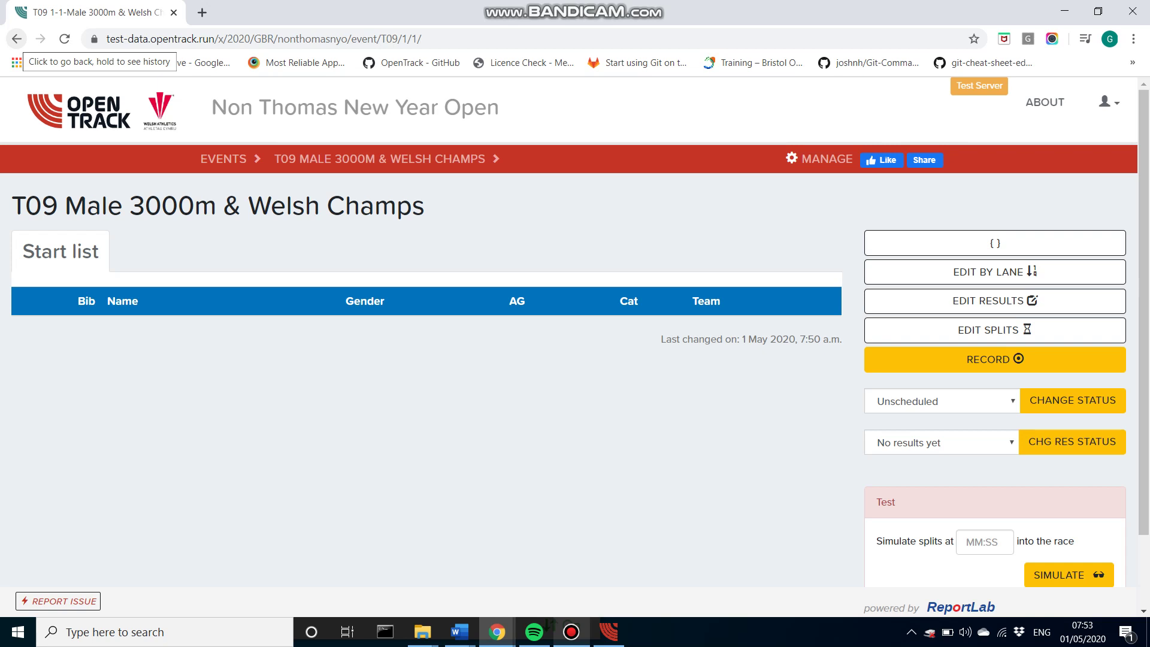
left_click(16, 39)
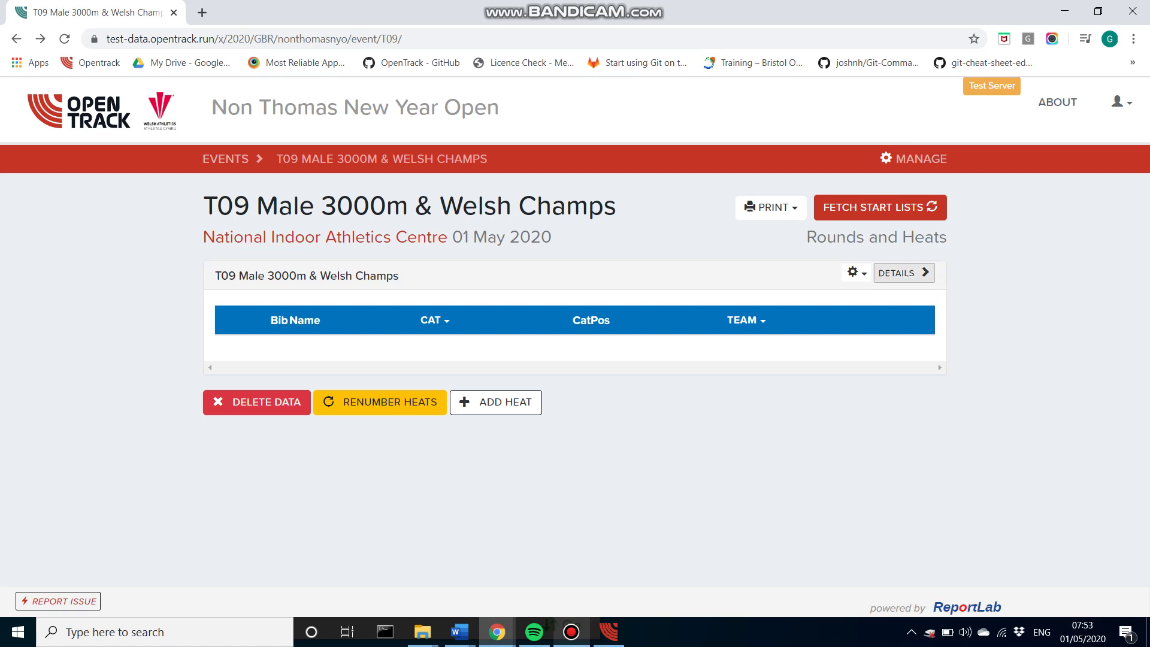
Step: Fetch the start lists so the 14 athletes are drawn randomly into lanes
left_click(855, 272)
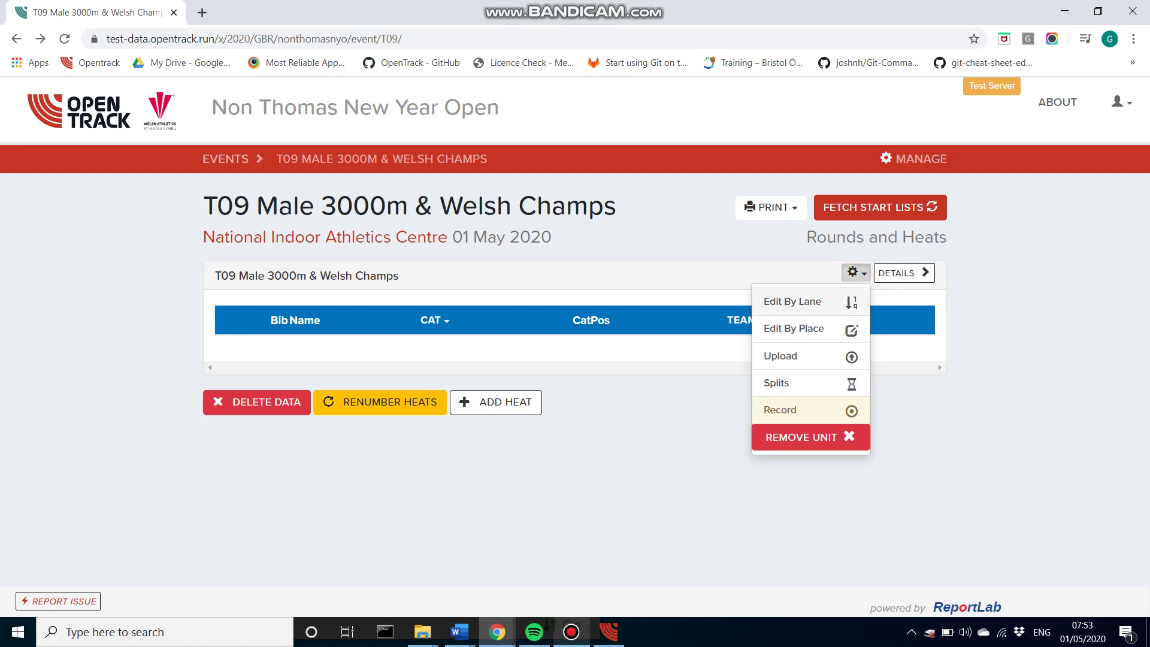
key("Escape")
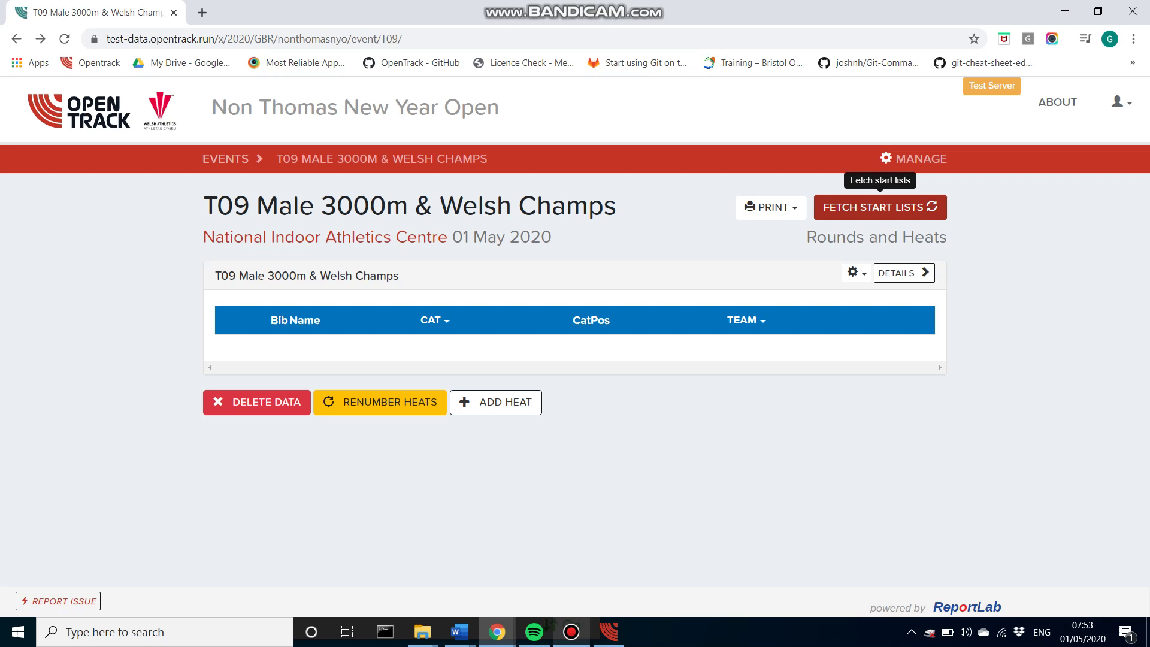
left_click(879, 207)
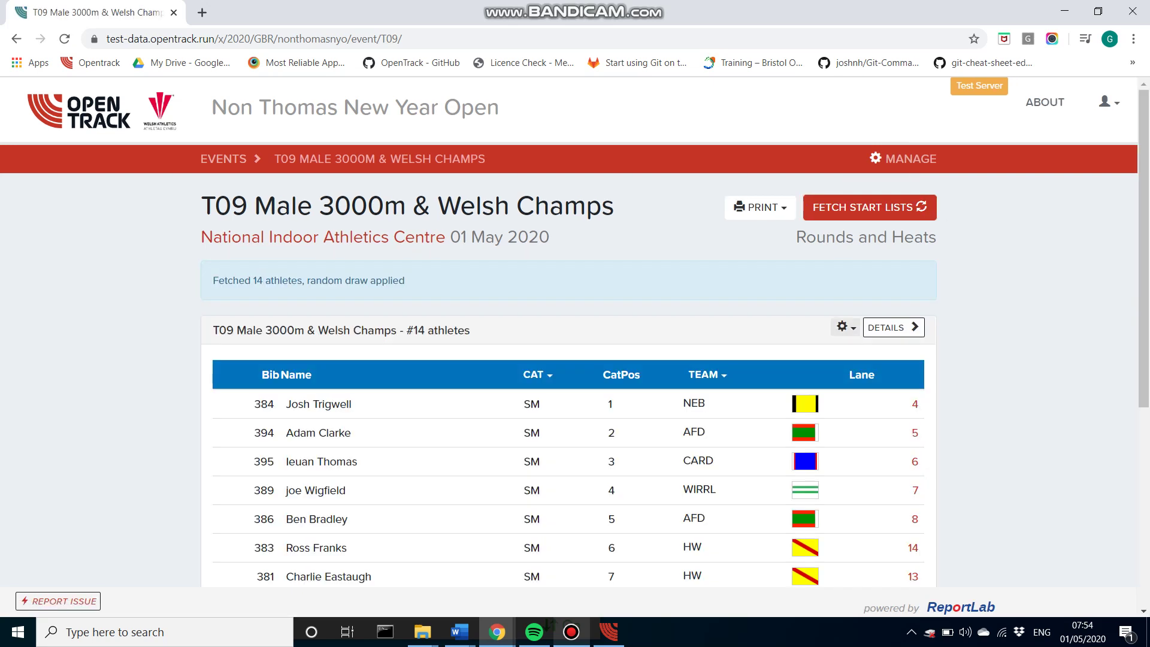
Step: Open the heat's details page to view its full start list with lanes
left_click(893, 327)
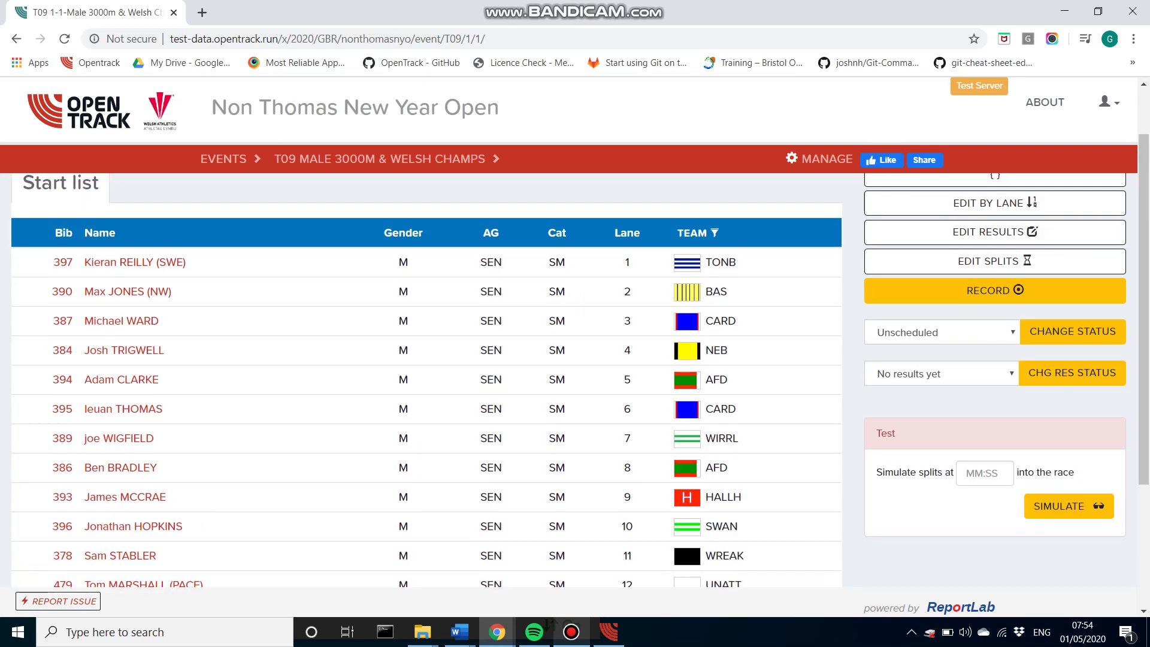
scroll(426, 359, "down", 3)
scroll(426, 360, "up", 5)
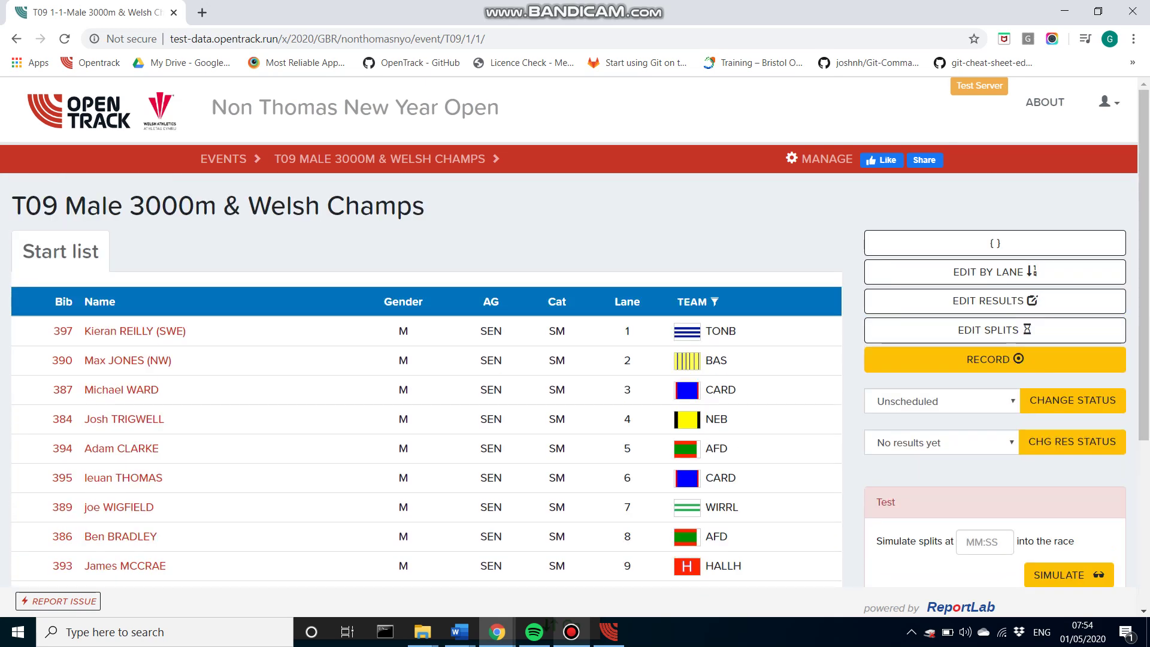
Step: Open meeting management in a new tab and go to the Timing integration page
right_click(799, 157)
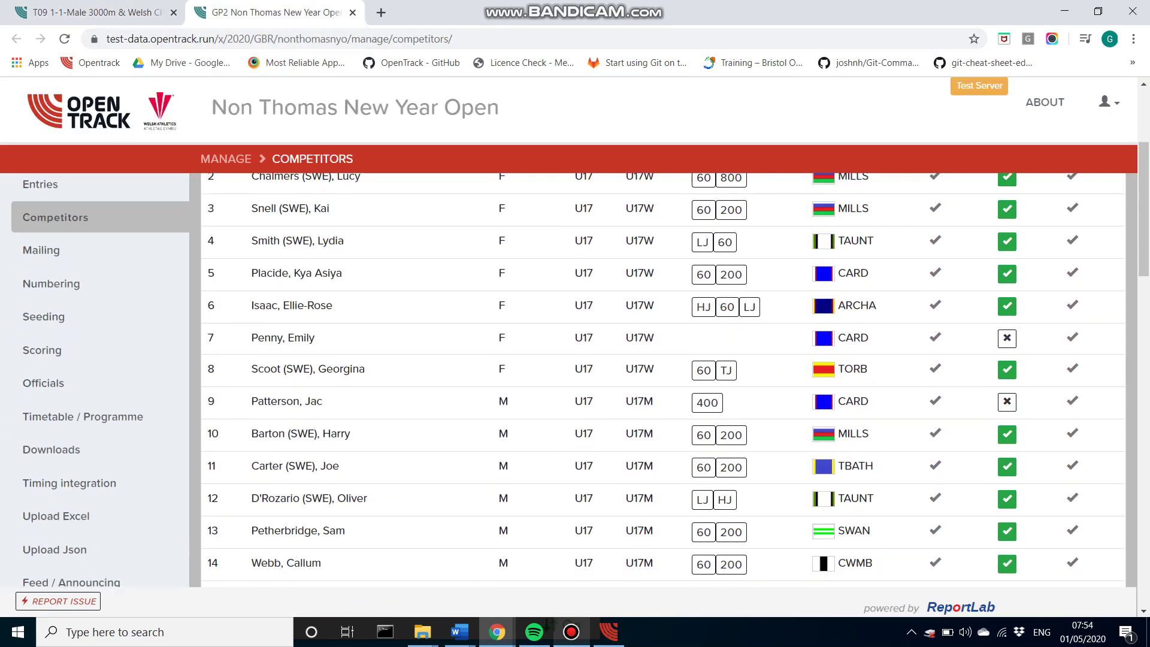
left_click(69, 425)
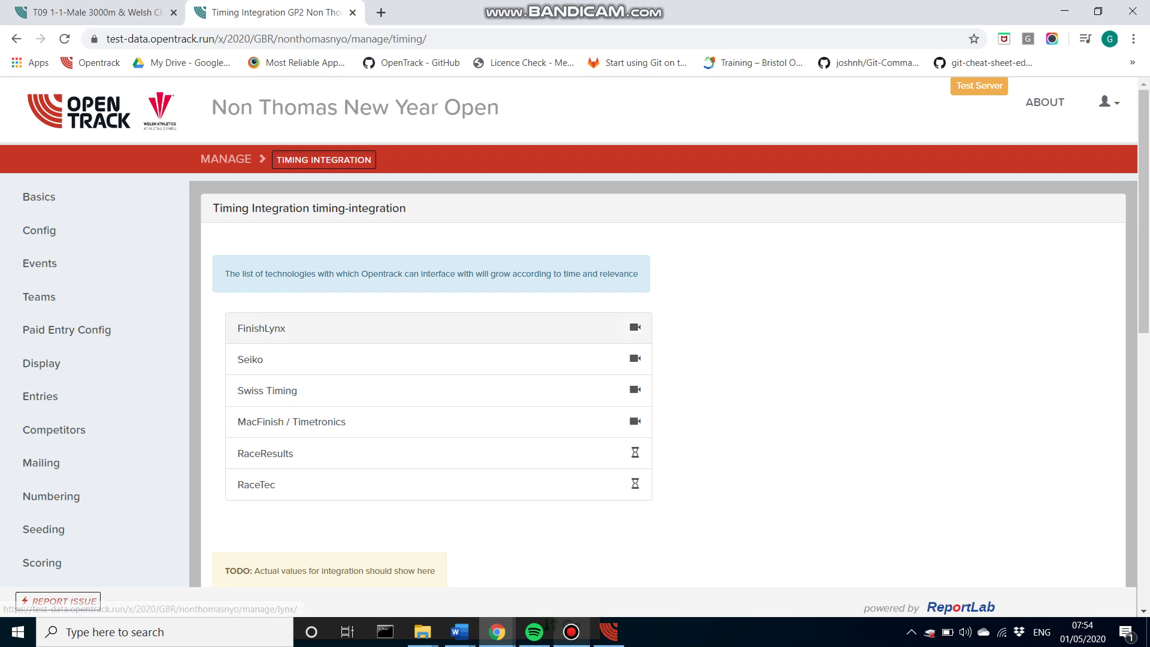
Step: Open the FinishLynx timing integration settings
left_click(438, 328)
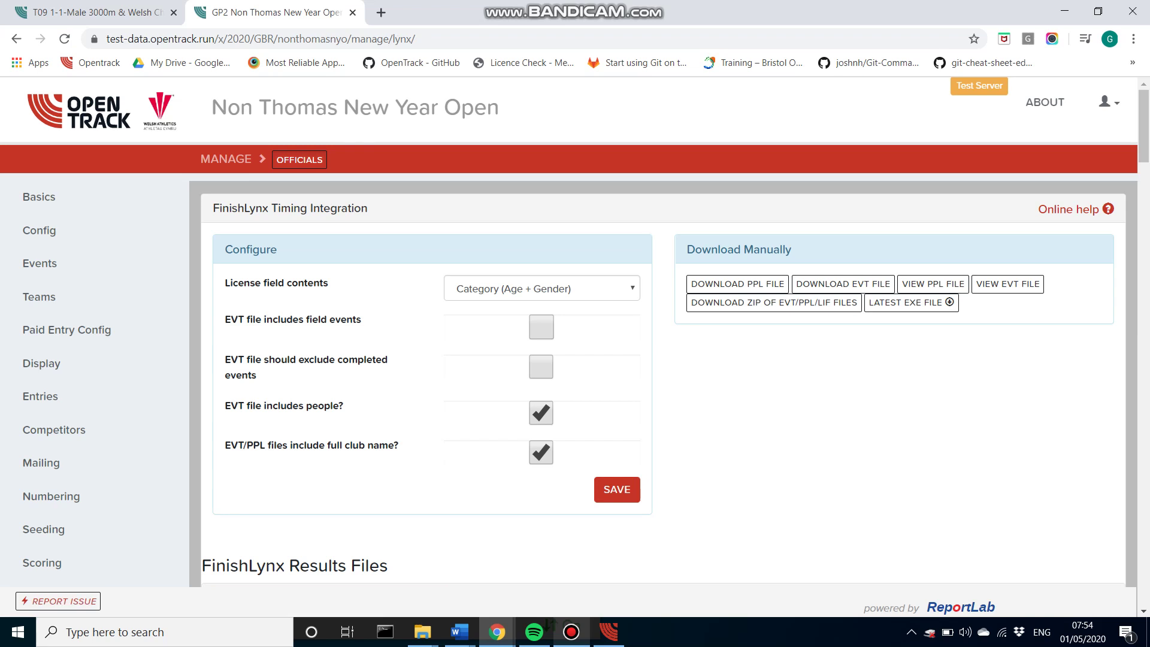
left_click(17, 38)
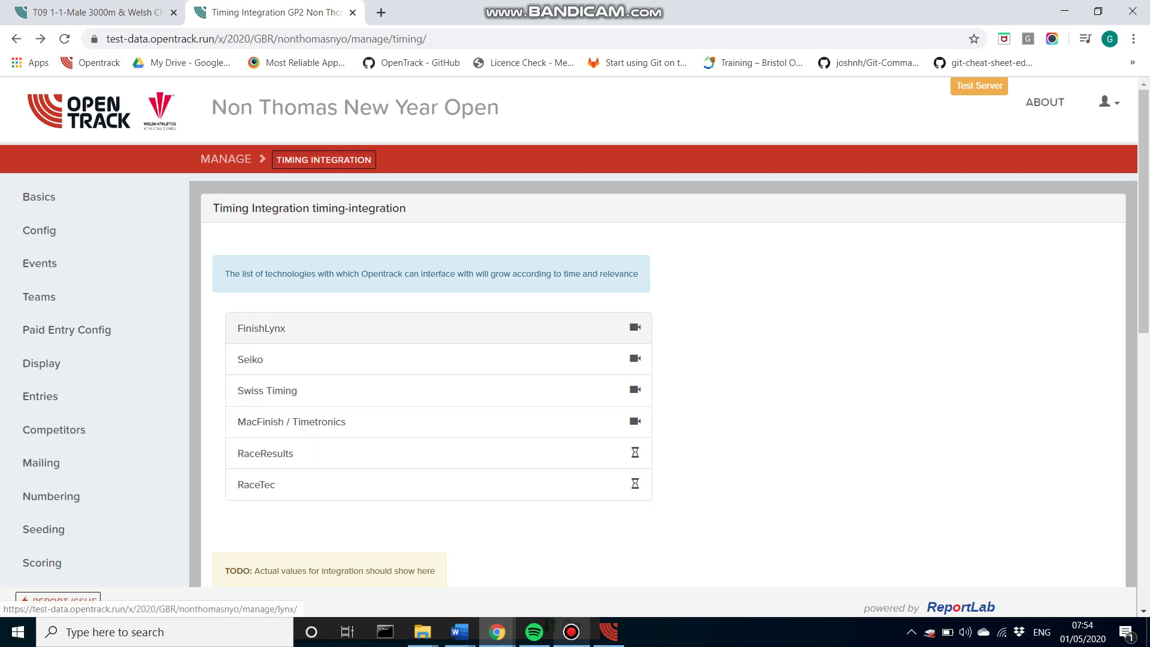
left_click(261, 328)
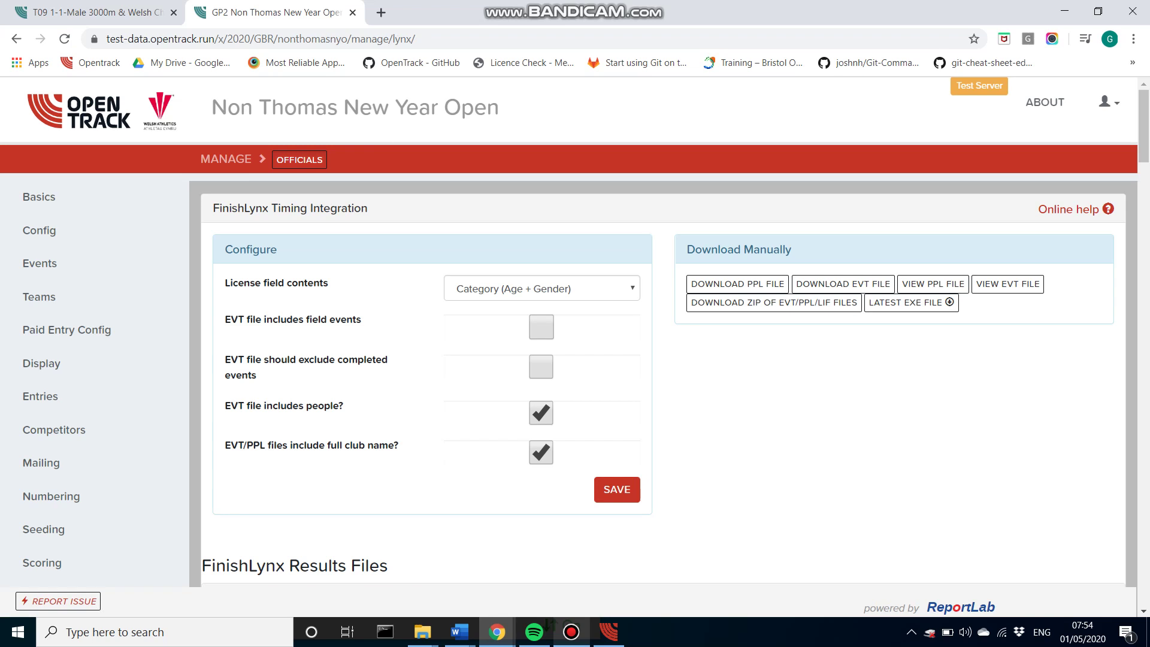
Step: Review the License field contents choices, keeping Category (Age + Gender)
left_click_drag(225, 283, 328, 283)
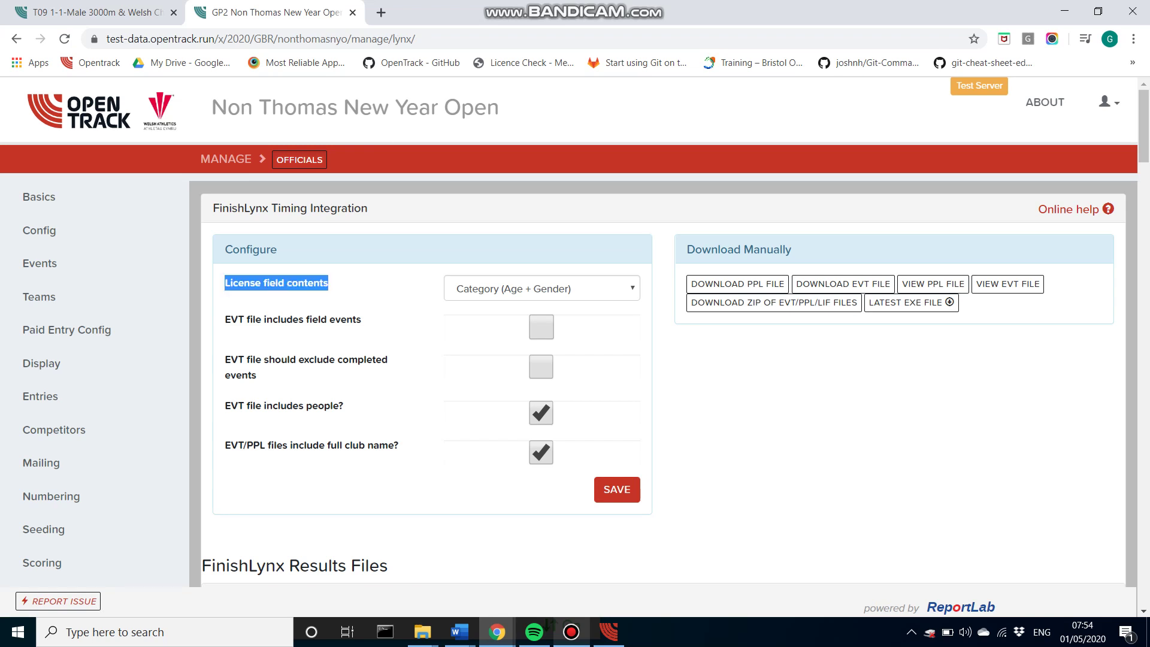
left_click(542, 288)
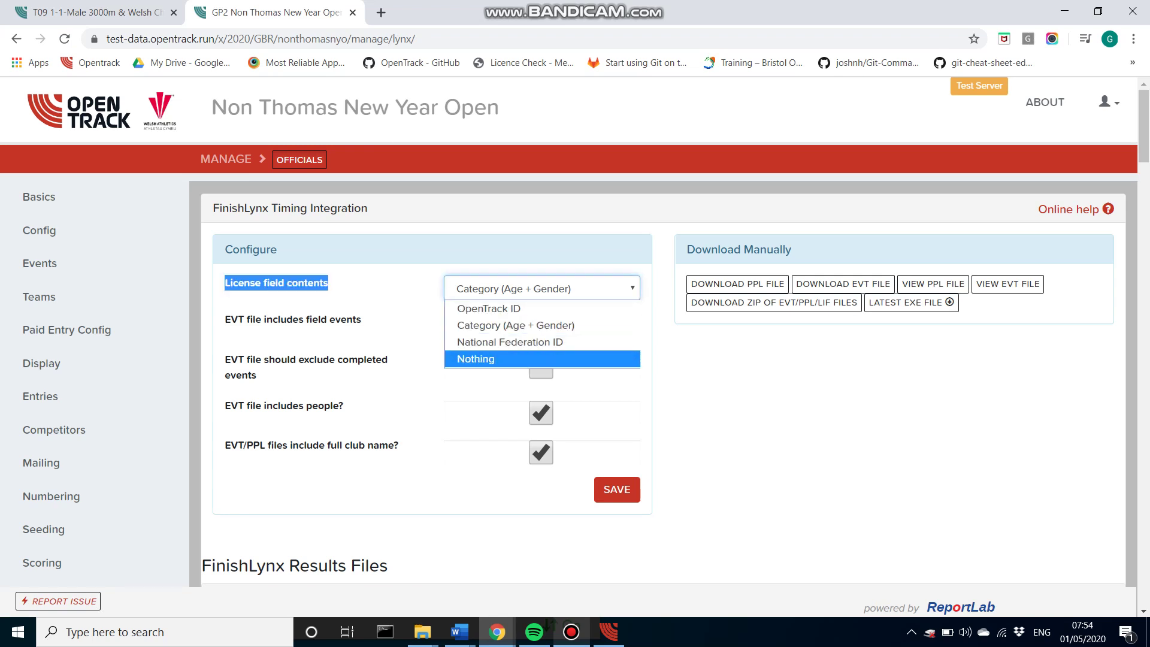
key("Up")
key("Up")
key("Down")
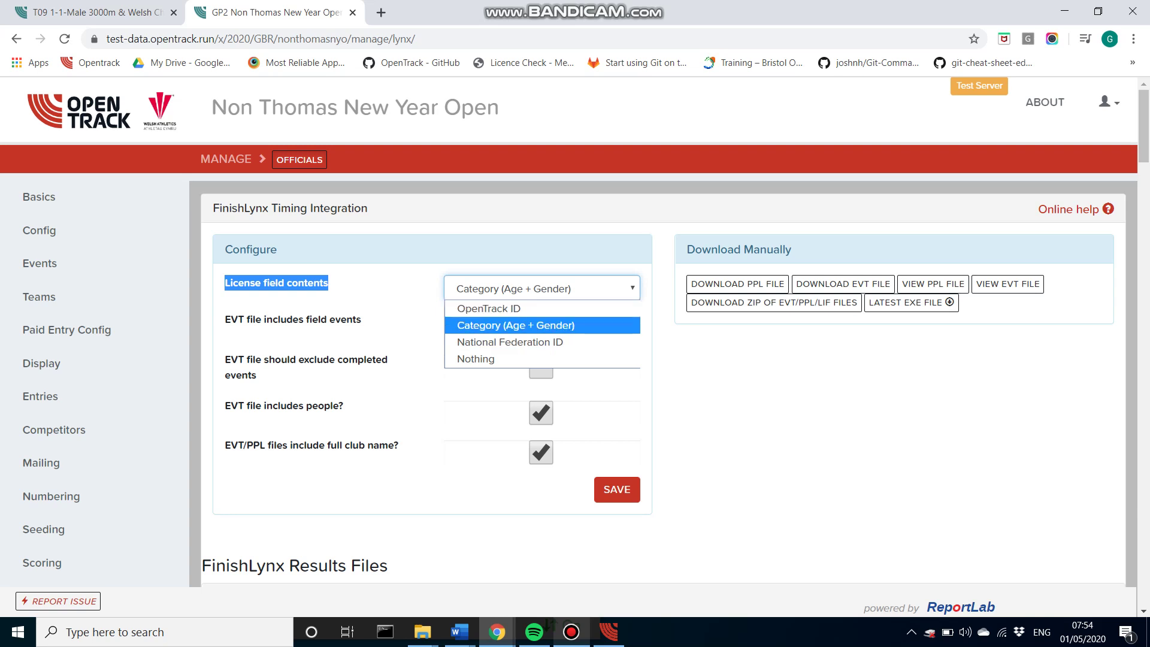
key("Return")
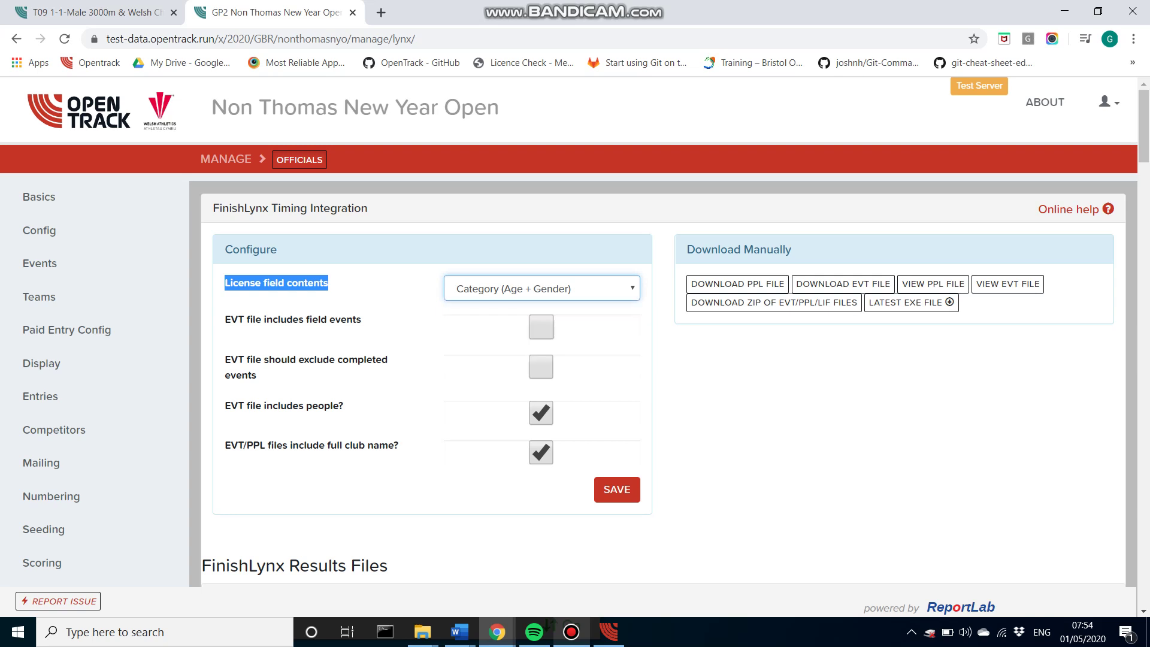
key("alt+Down")
key("Up")
key("Down")
key("Down")
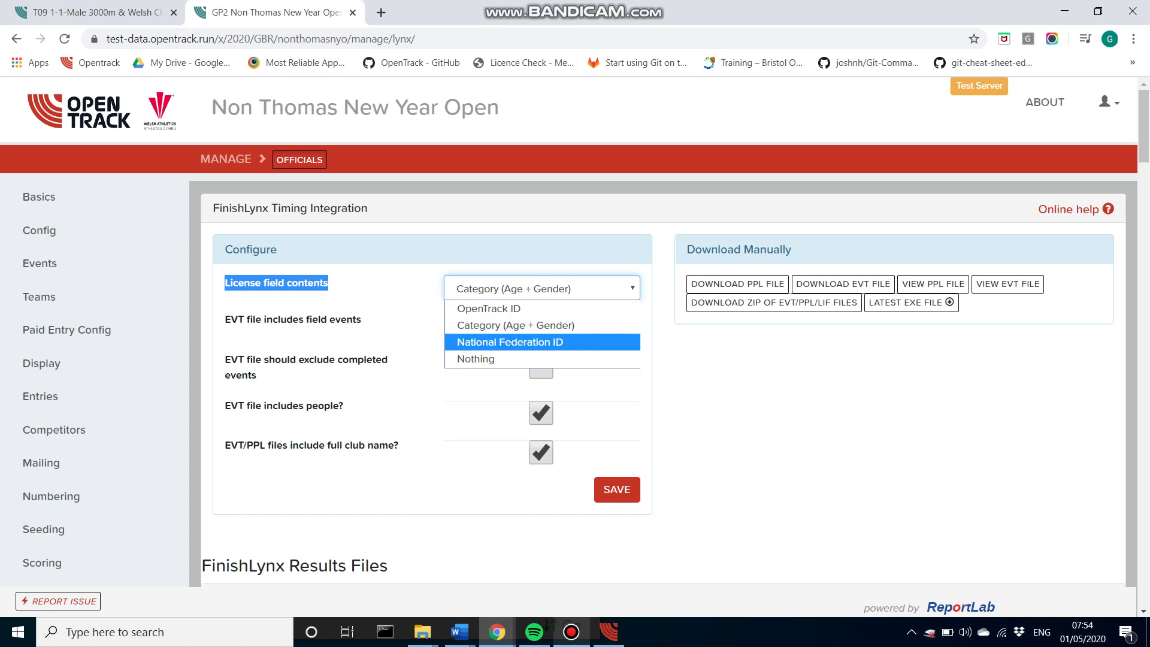
key("Escape")
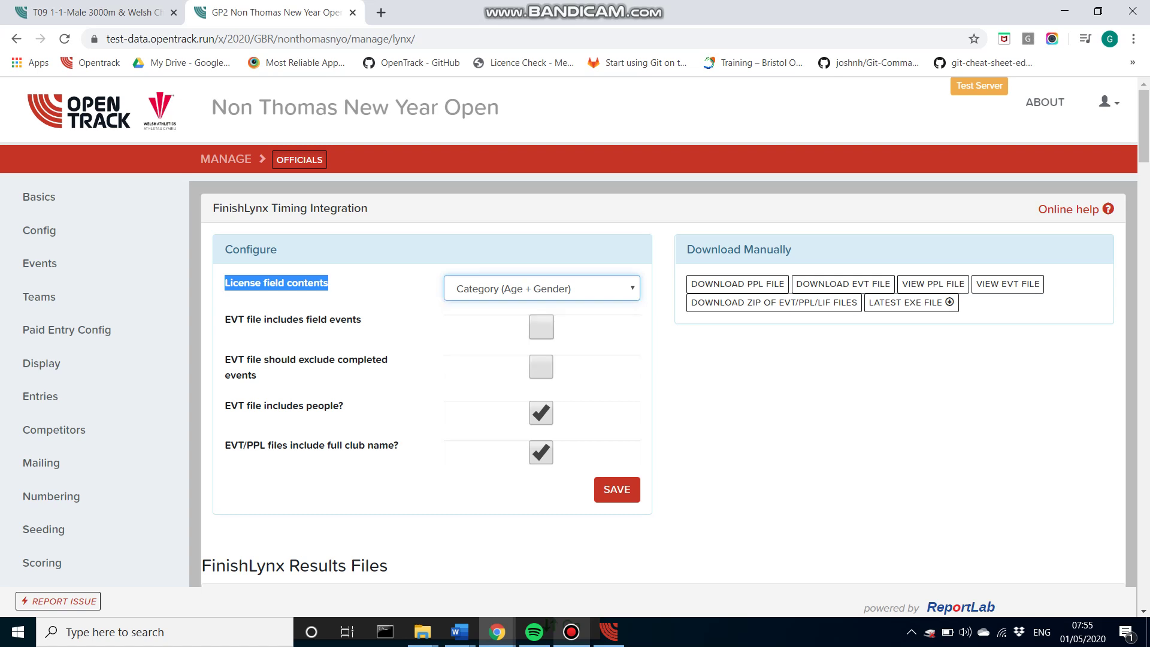
key("ctrl+shift+Right")
key("ctrl+shift+Right")
key("ctrl+shift+Right")
key("ctrl+shift+Right")
key("ctrl+shift+Right")
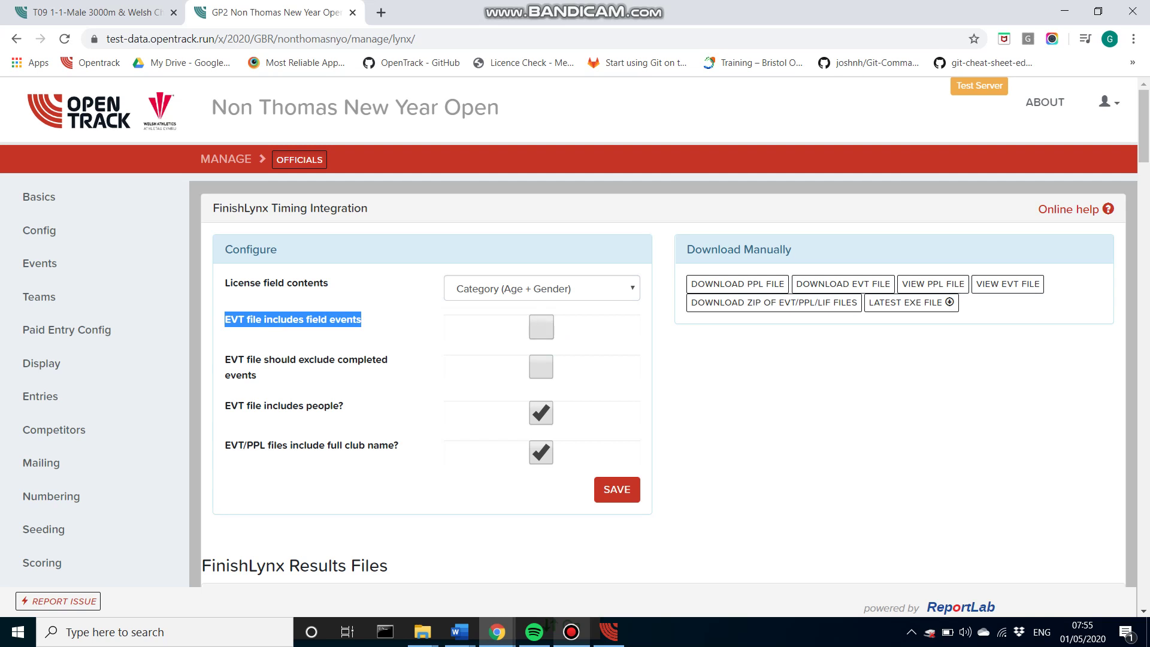
Step: Stop including full club names in EVT/PPL files, leaving people included
key("Right")
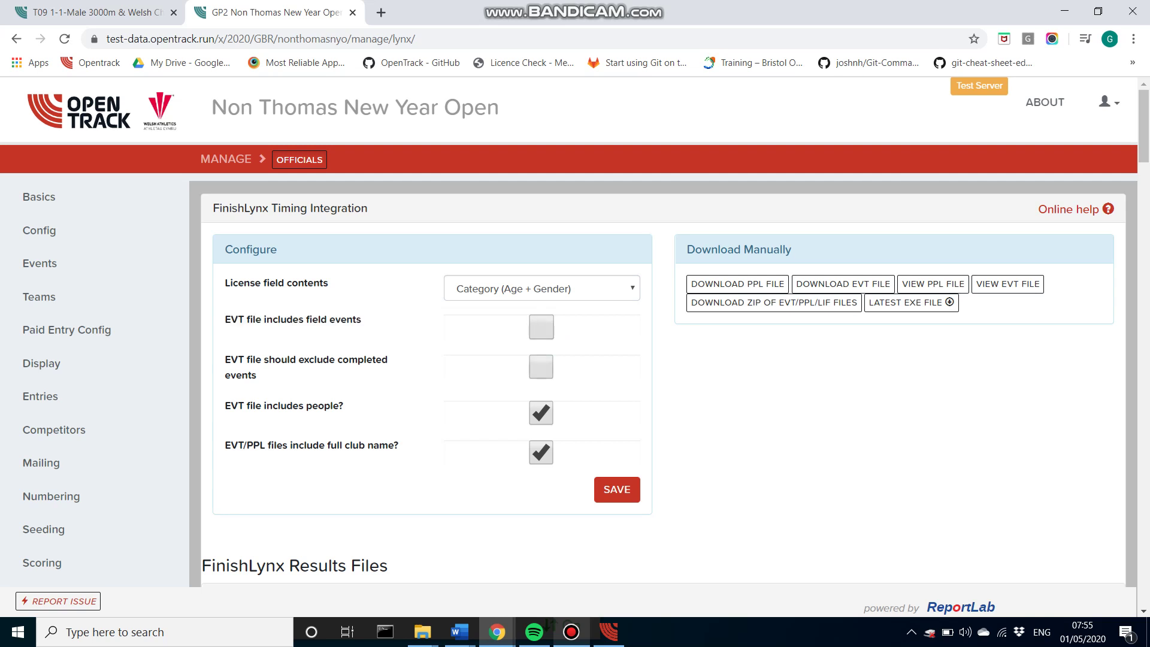
key("ctrl+shift+Right")
key("ctrl+shift+Right")
key("ctrl+shift+Right")
key("ctrl+shift+Right")
key("ctrl+shift+Right")
key("ctrl+shift+Right")
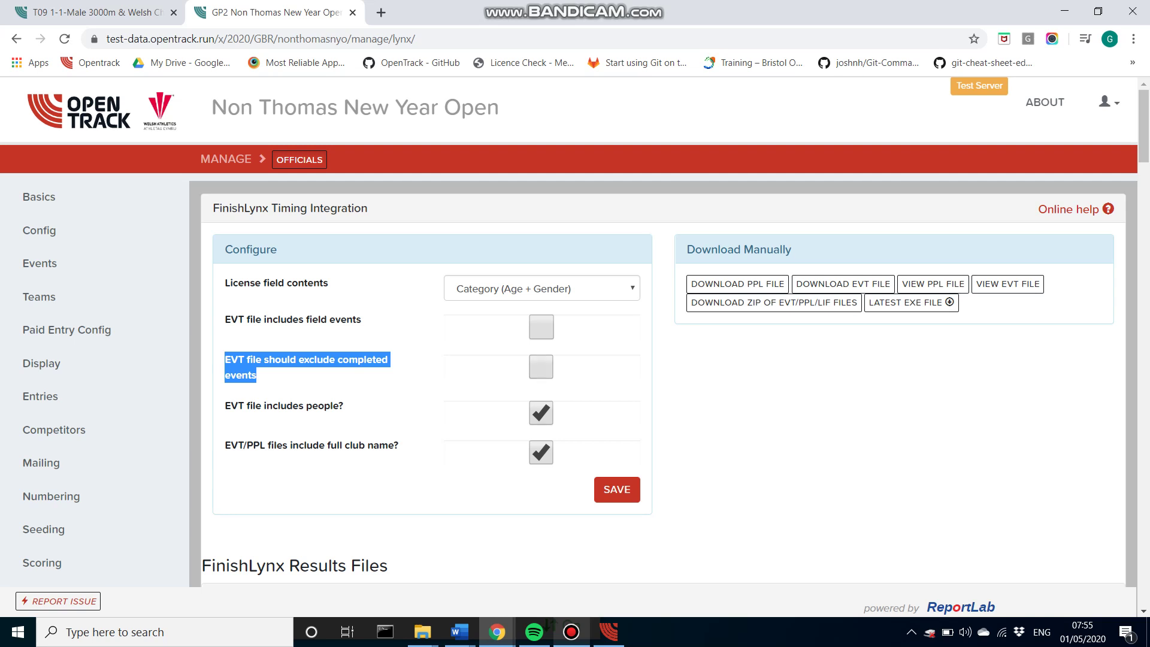
left_click_drag(224, 406, 344, 406)
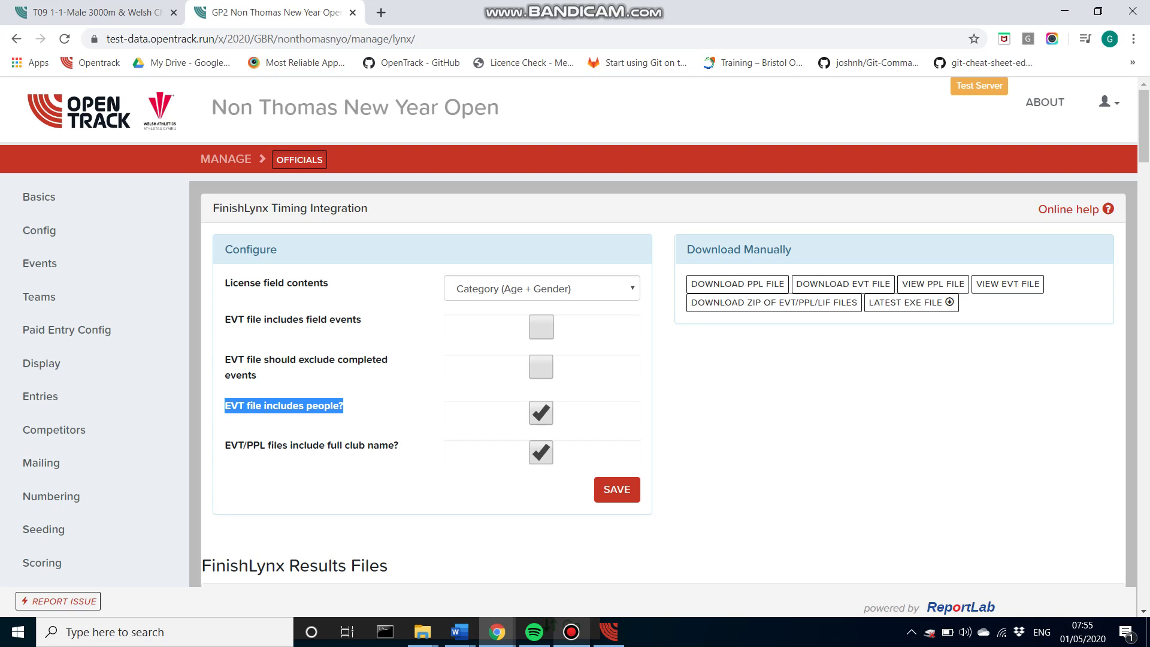
left_click_drag(224, 445, 399, 445)
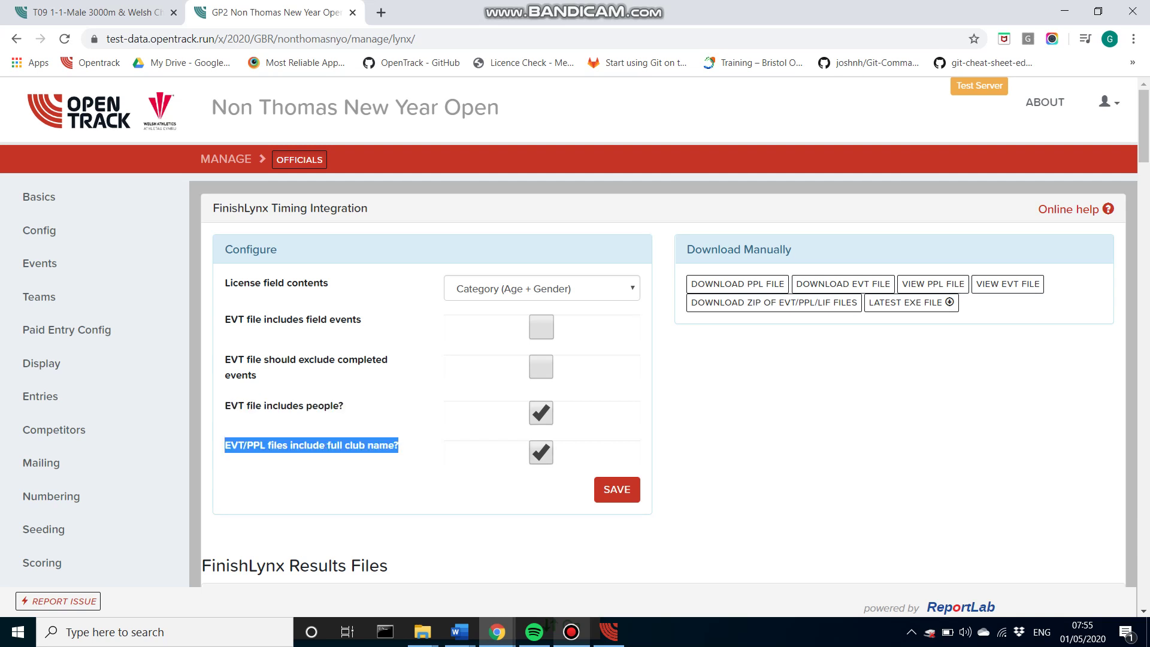
left_click(399, 445)
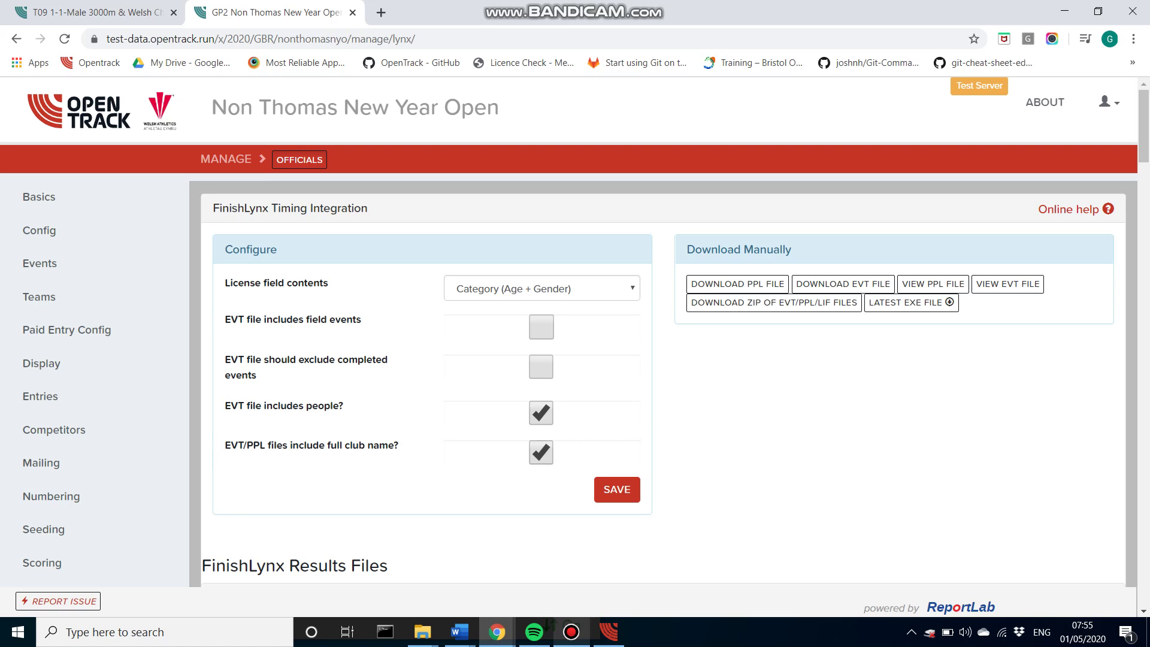
left_click(541, 452)
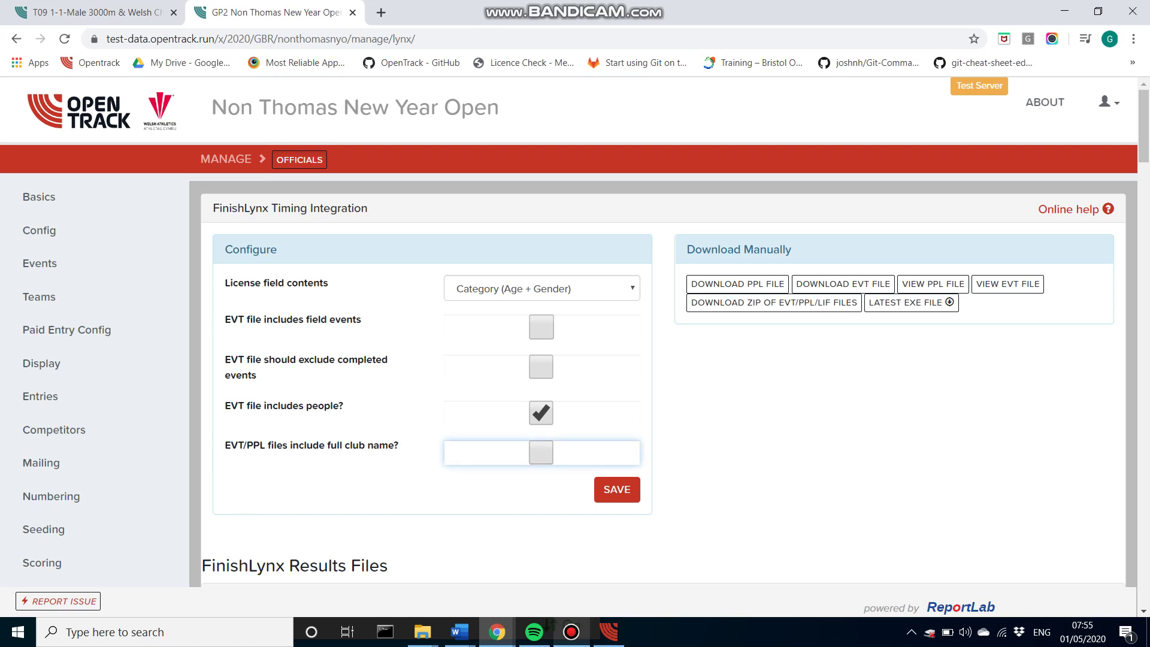
Step: Save the FinishLynx configuration and check the saved confirmation
left_click(617, 490)
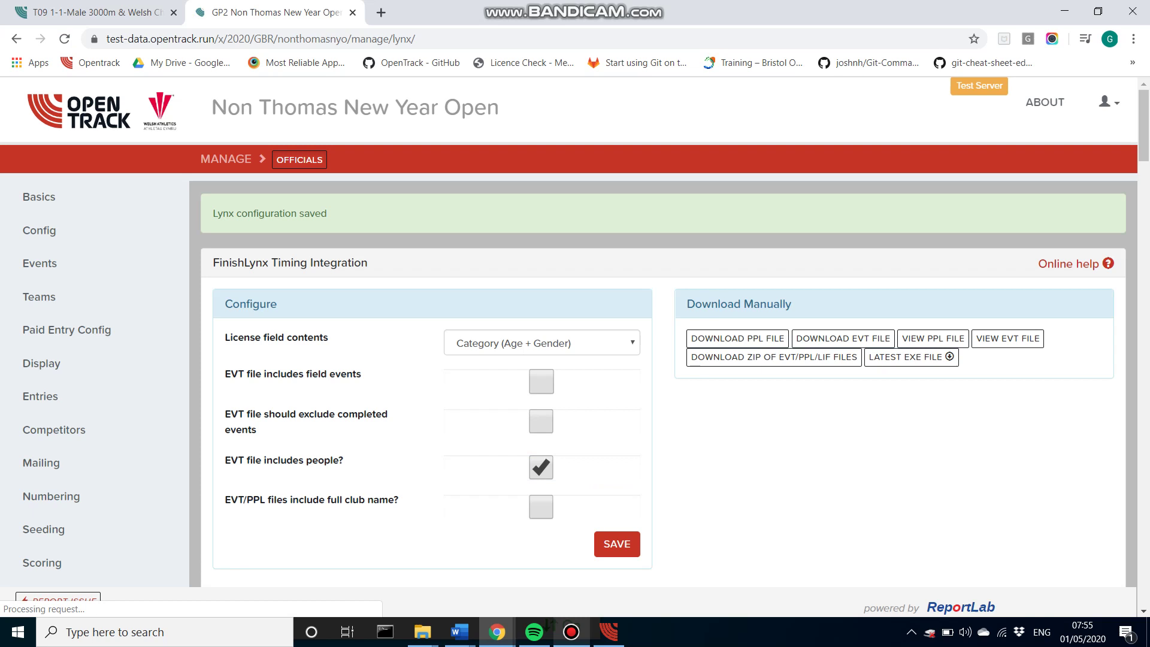
left_click_drag(216, 214, 311, 214)
left_click(311, 213)
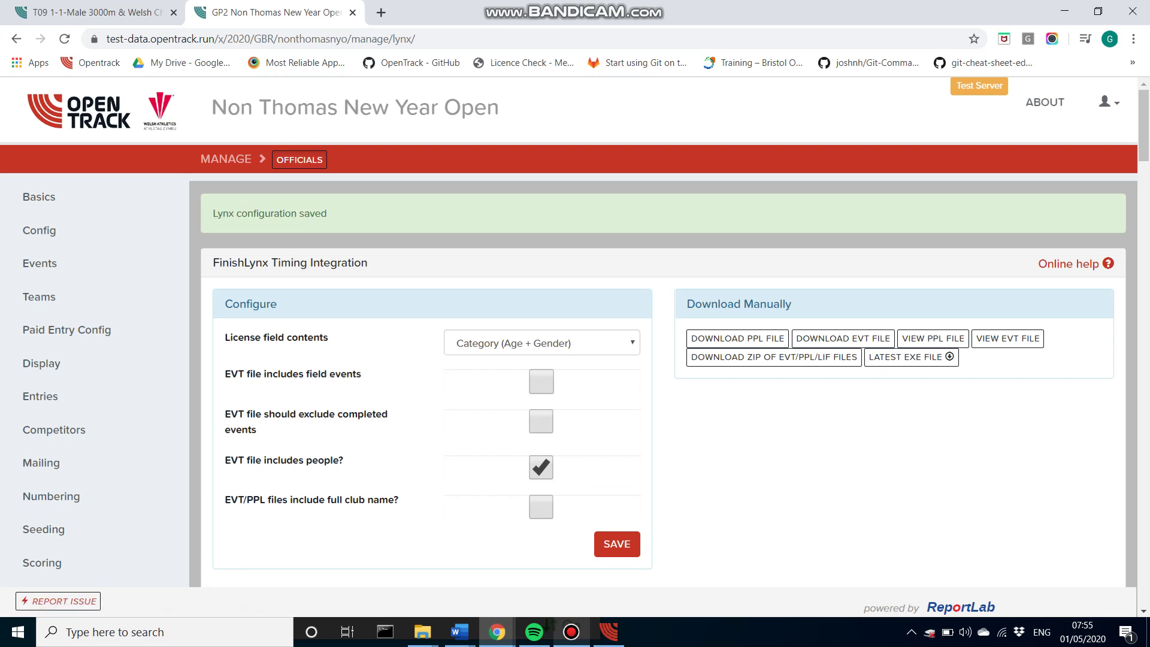
scroll(664, 377, "down", 20)
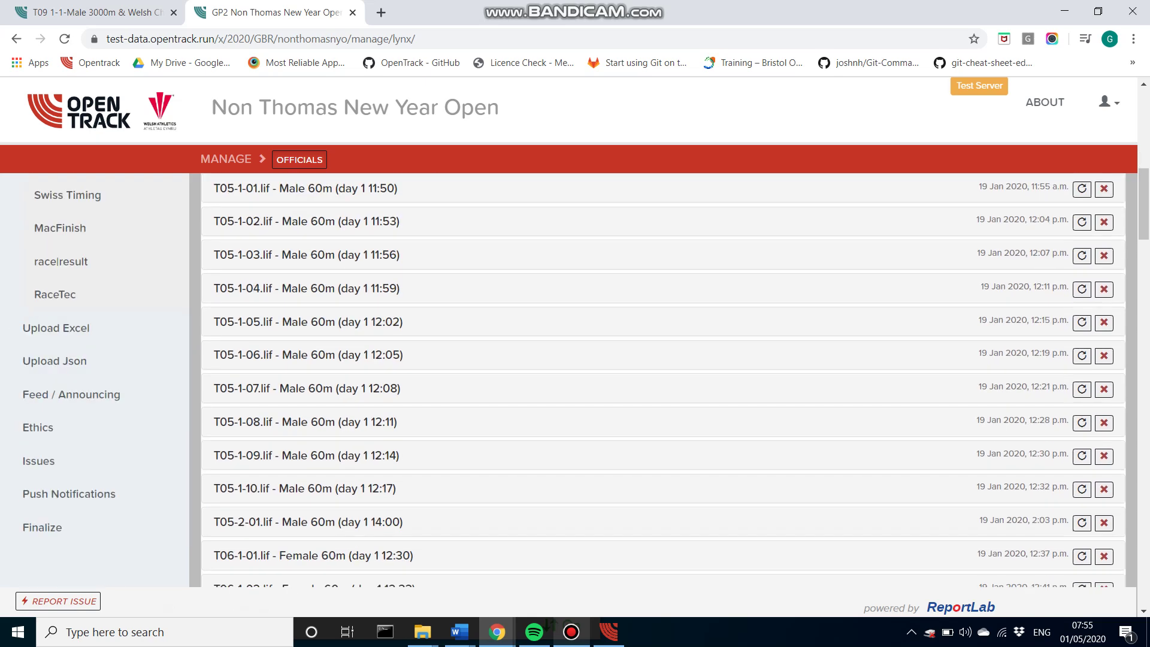
scroll(664, 377, "down", 7)
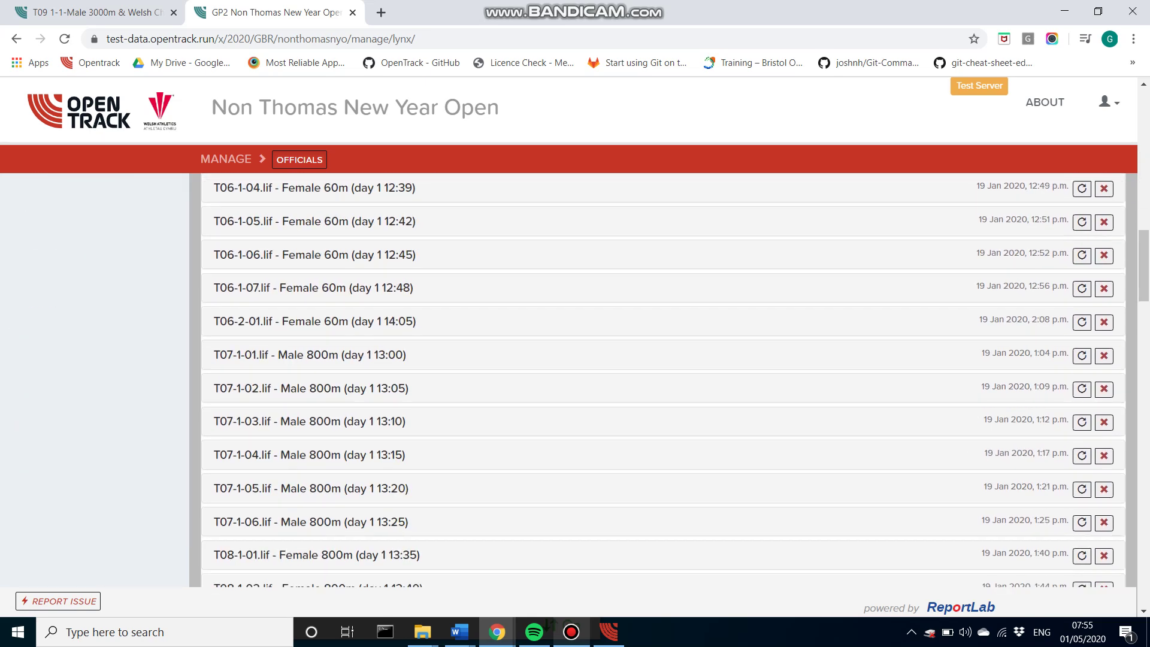
scroll(663, 383, "down", 2)
scroll(299, 389, "down", 4)
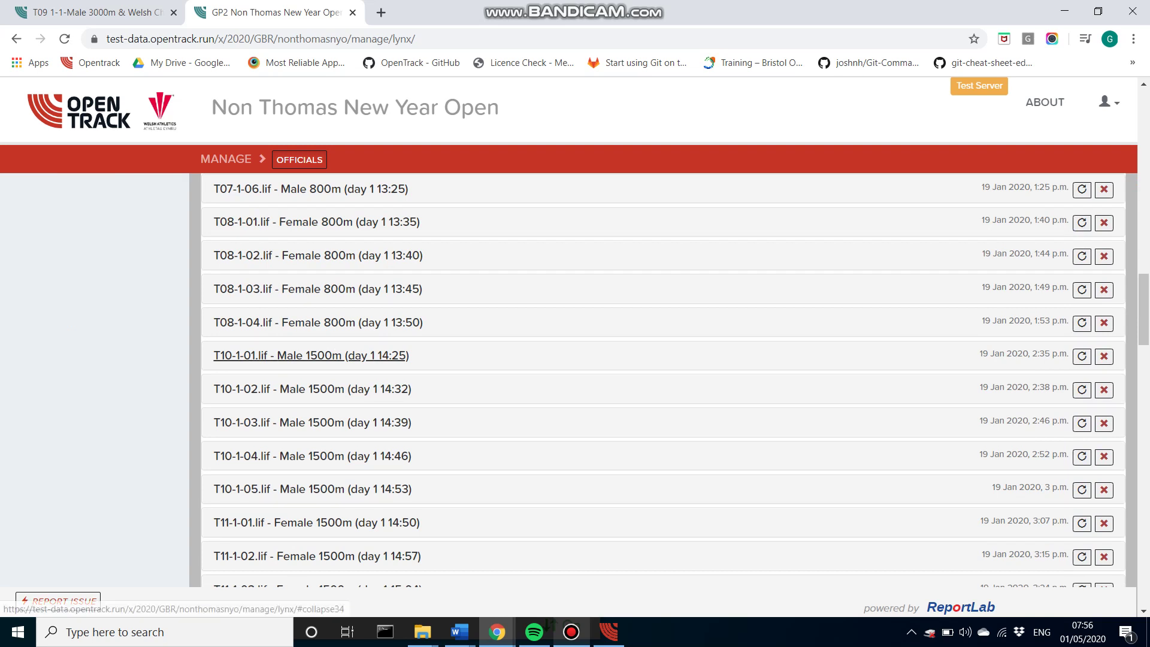
left_click(312, 356)
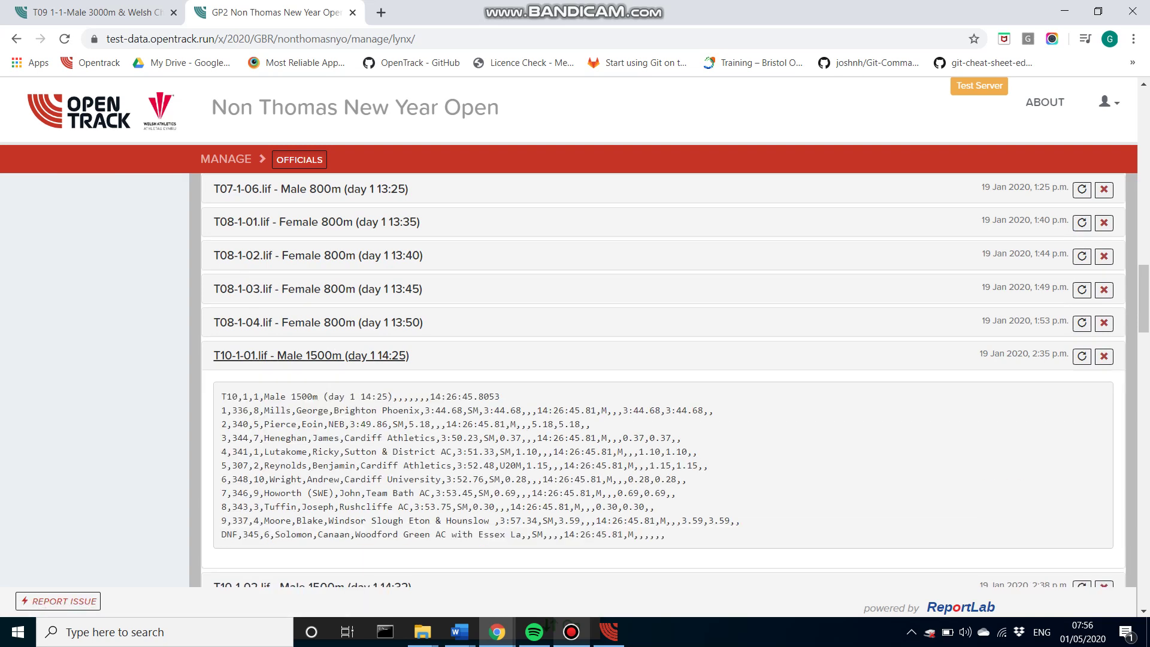
left_click(312, 355)
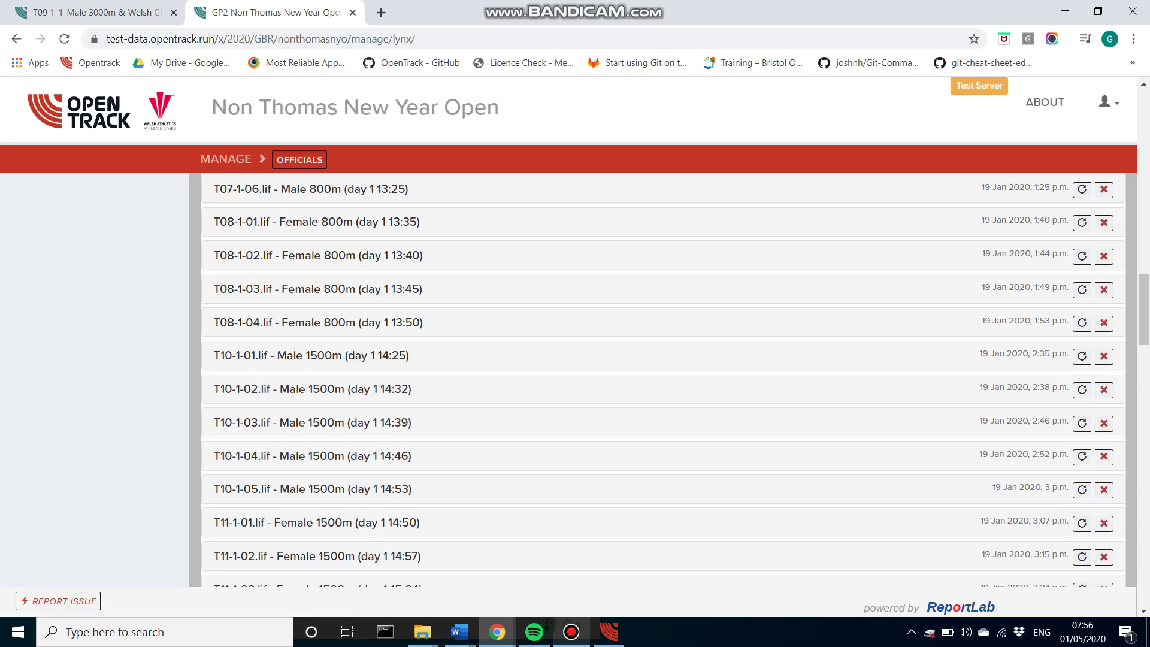
scroll(659, 378, "up", 15)
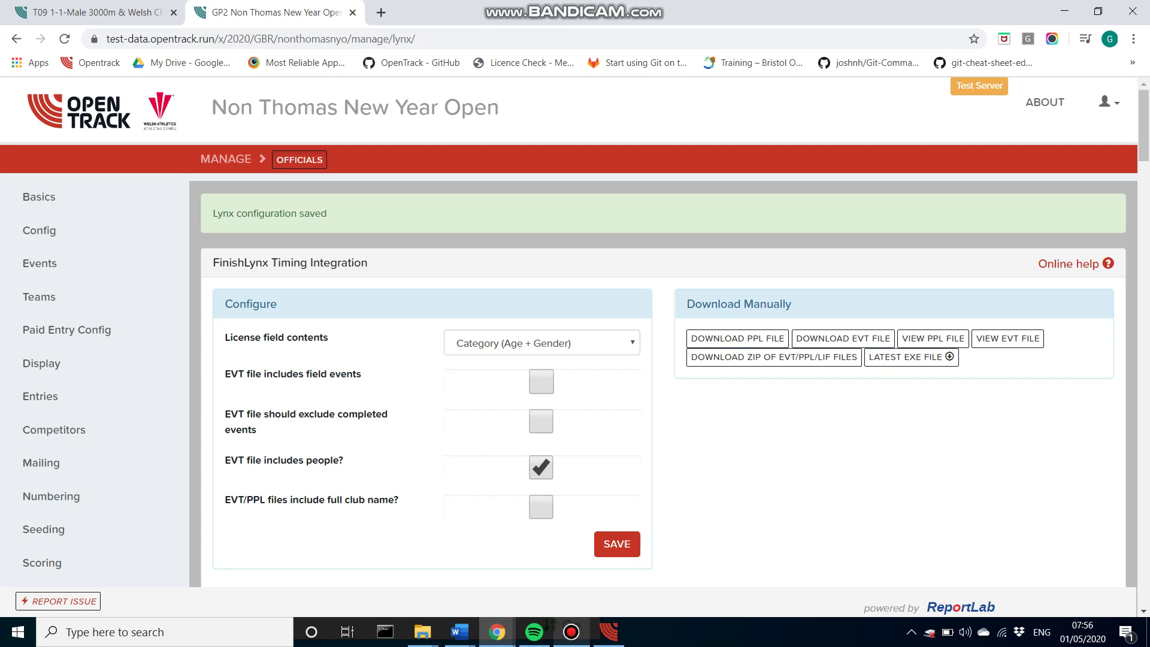
Step: Launch the OpenTrack Upload Agent and move its window up and right
left_click(609, 632)
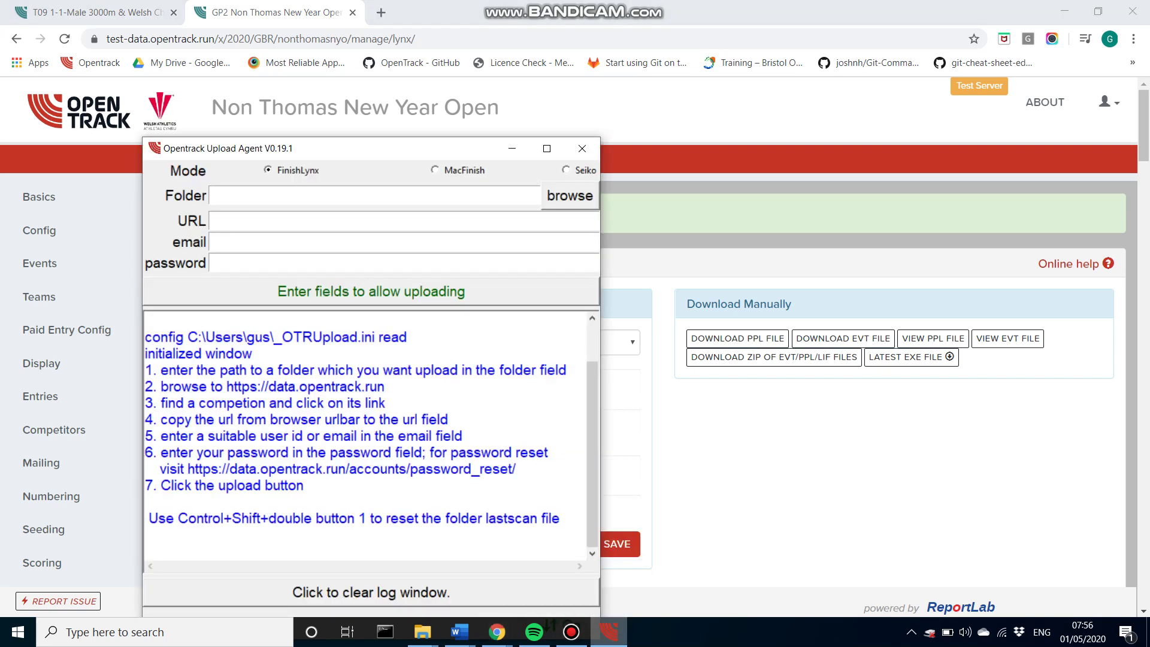
left_click_drag(336, 148, 630, 117)
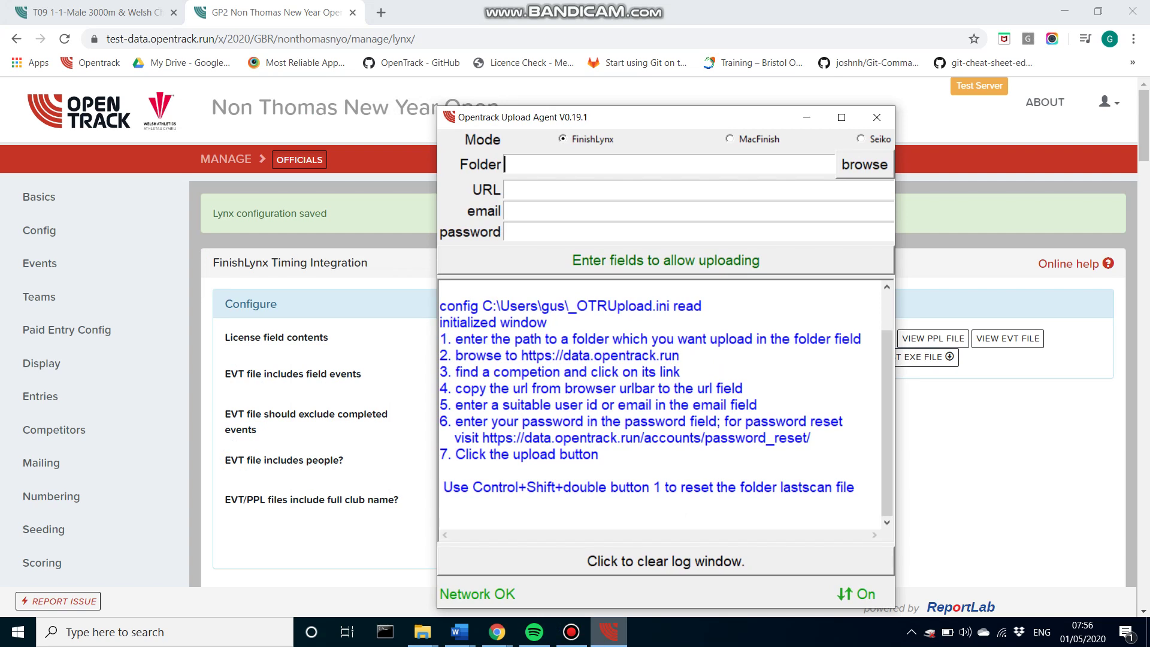
left_click_drag(630, 117, 639, 101)
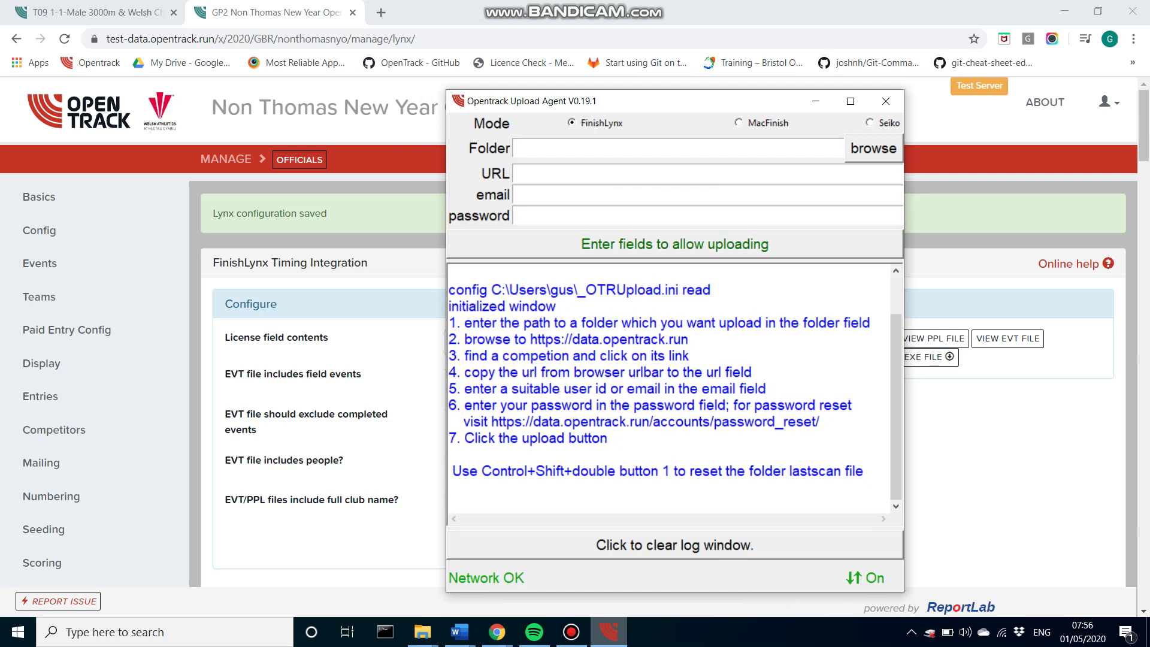
Step: Set the upload folder to Documents/ot_demo/Test NYO
left_click(874, 148)
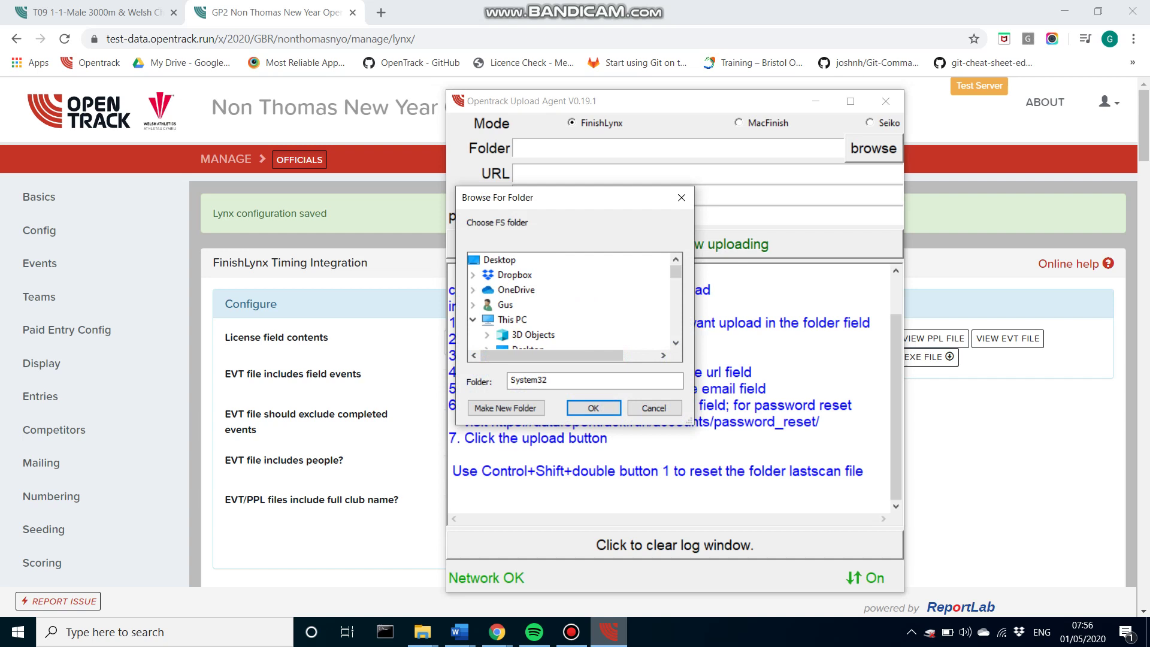
double_click(534, 275)
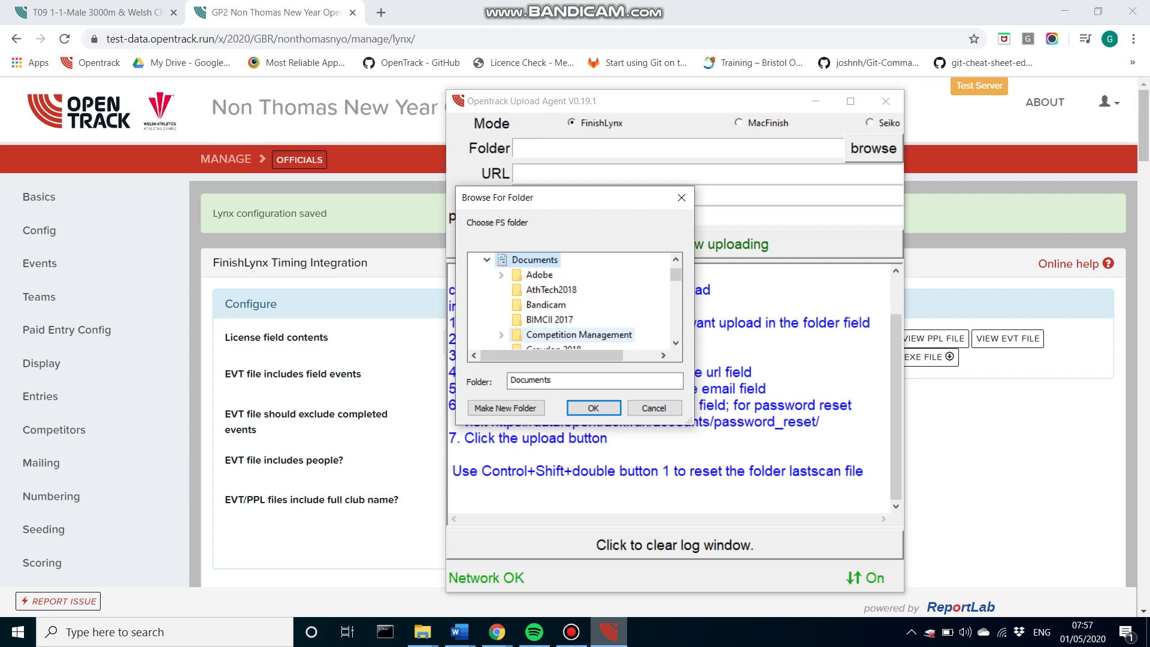
scroll(572, 304, "down", 3)
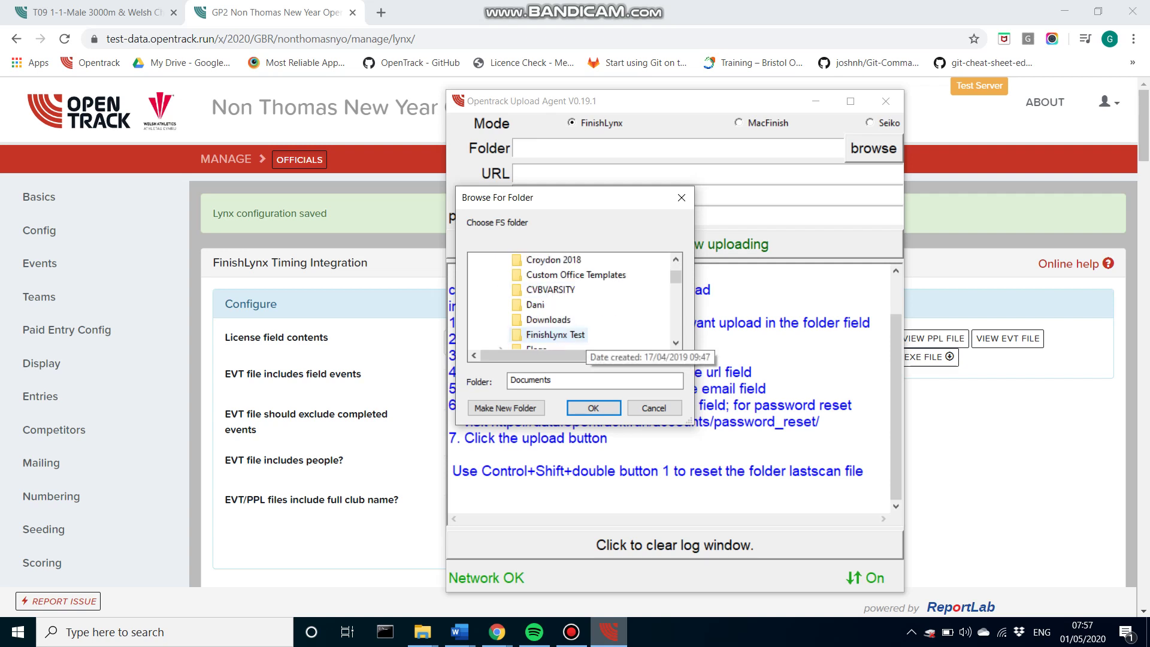
scroll(572, 304, "down", 3)
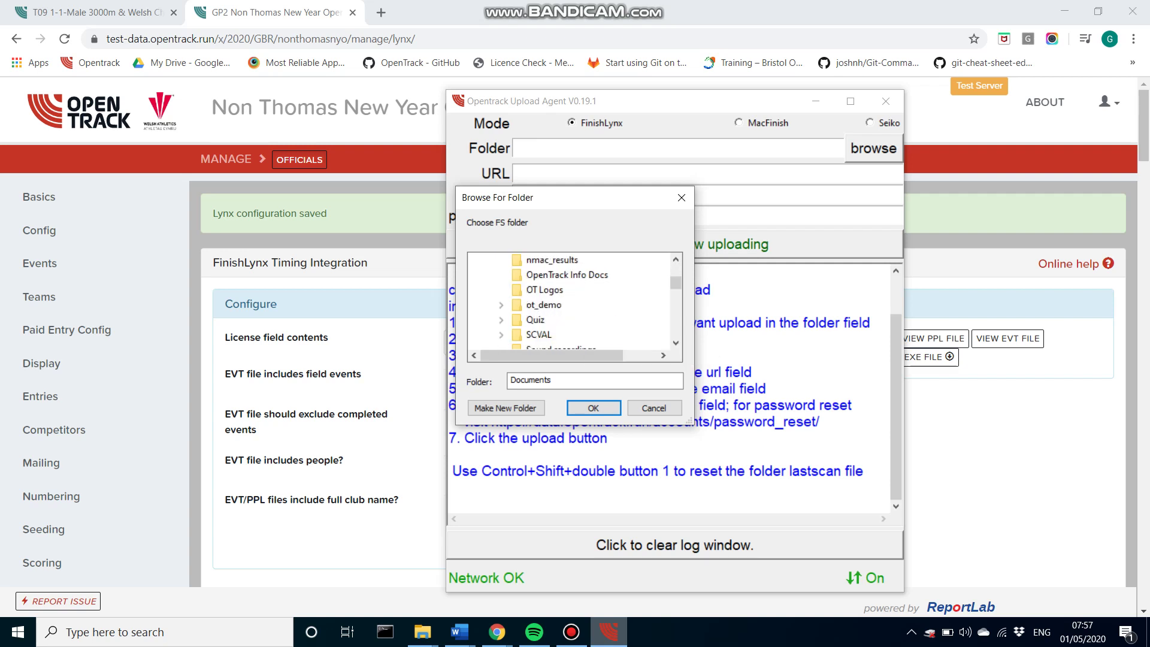
double_click(544, 304)
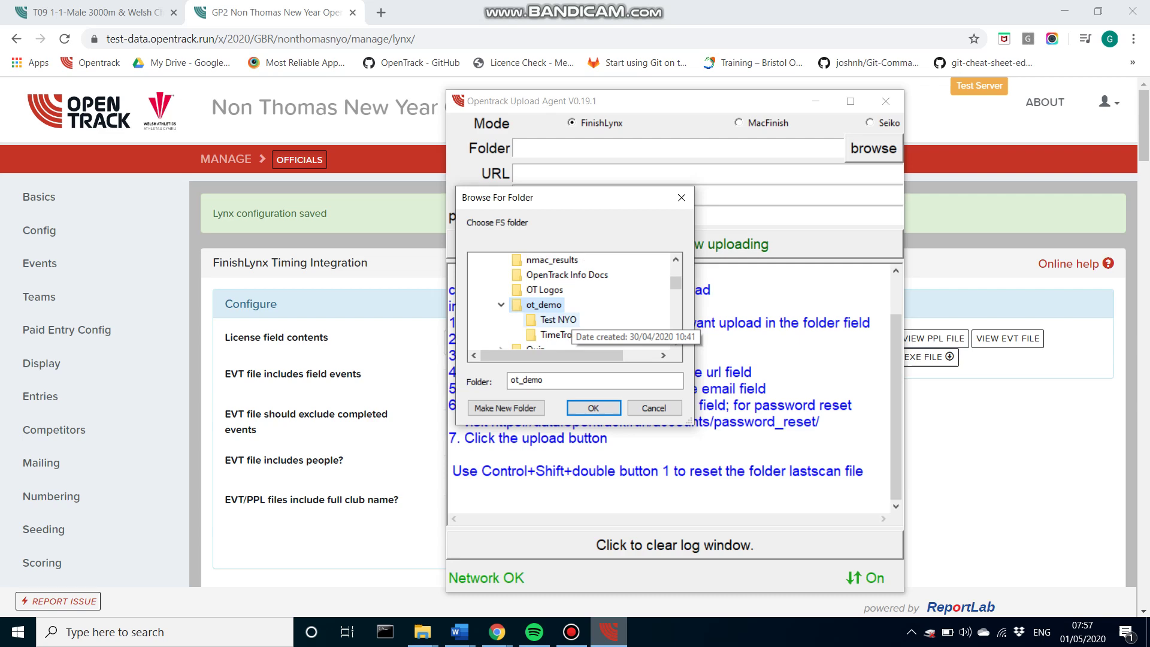
left_click(558, 319)
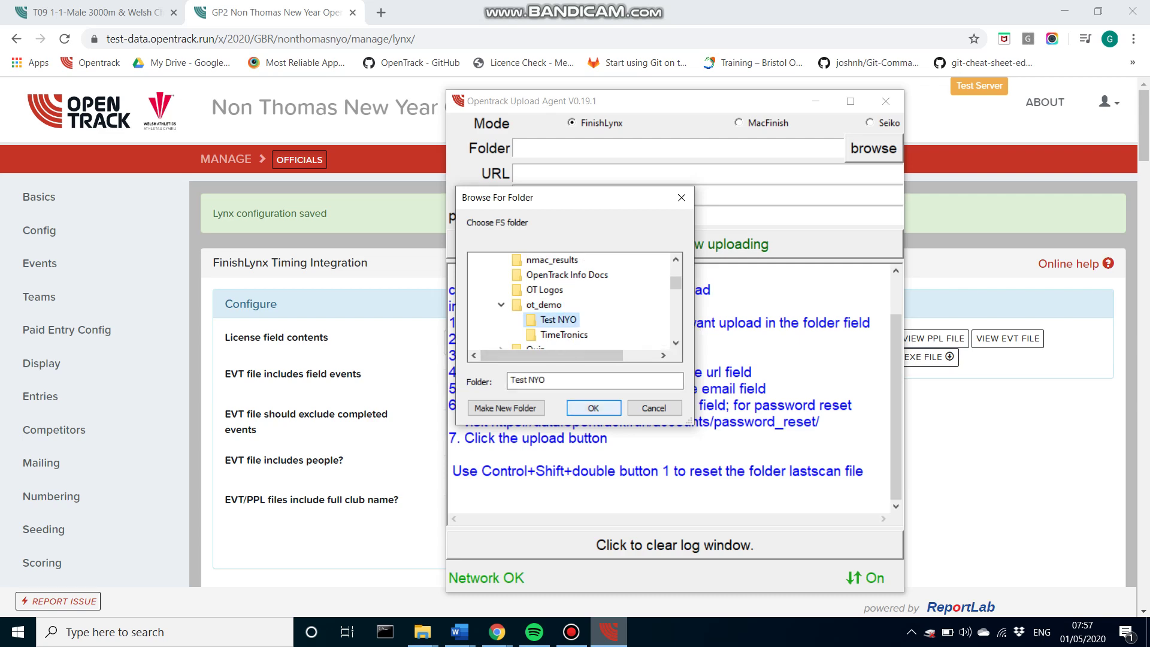
key("Return")
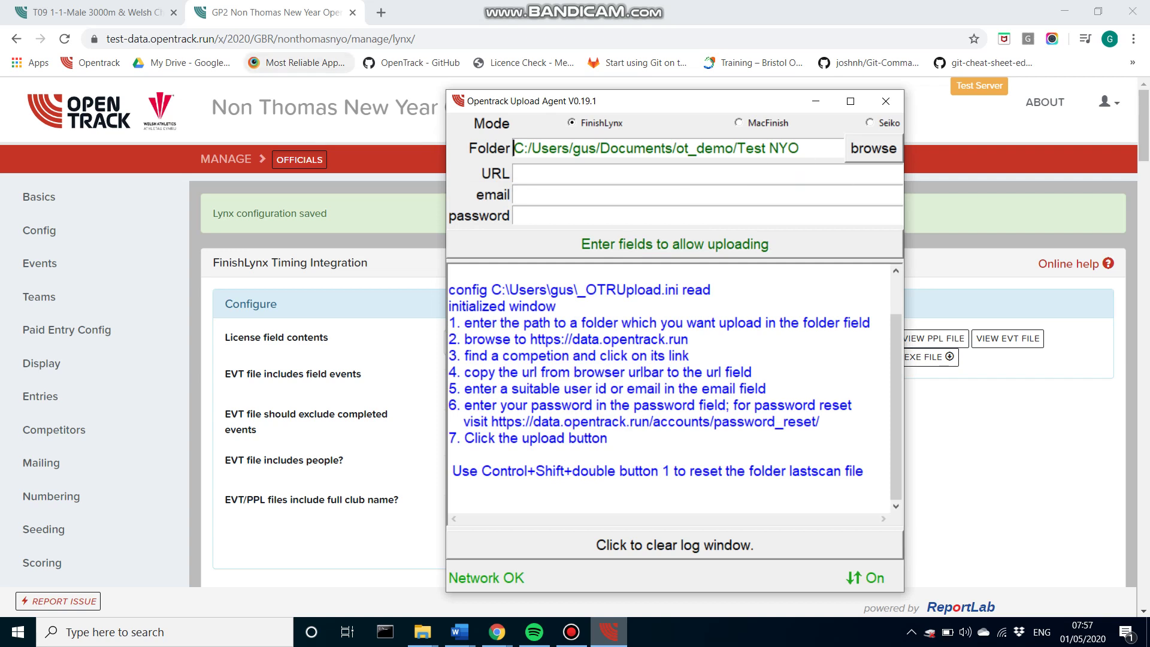
left_click(300, 38)
left_click(357, 38)
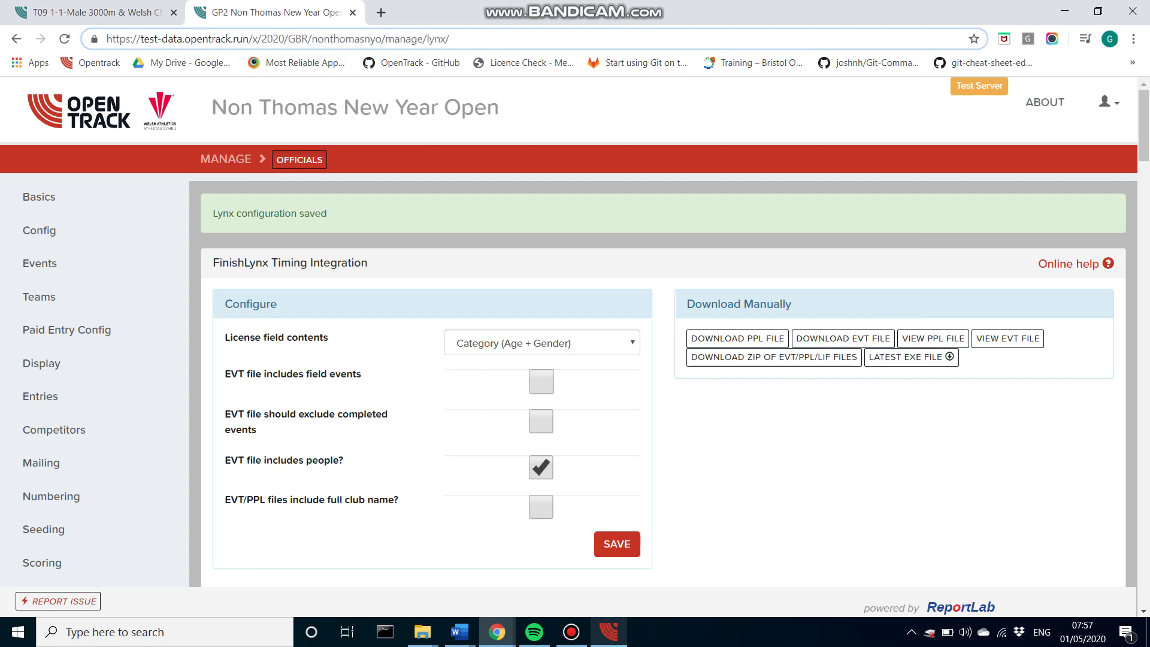
left_click_drag(387, 38, 63, 38)
key("ctrl+c")
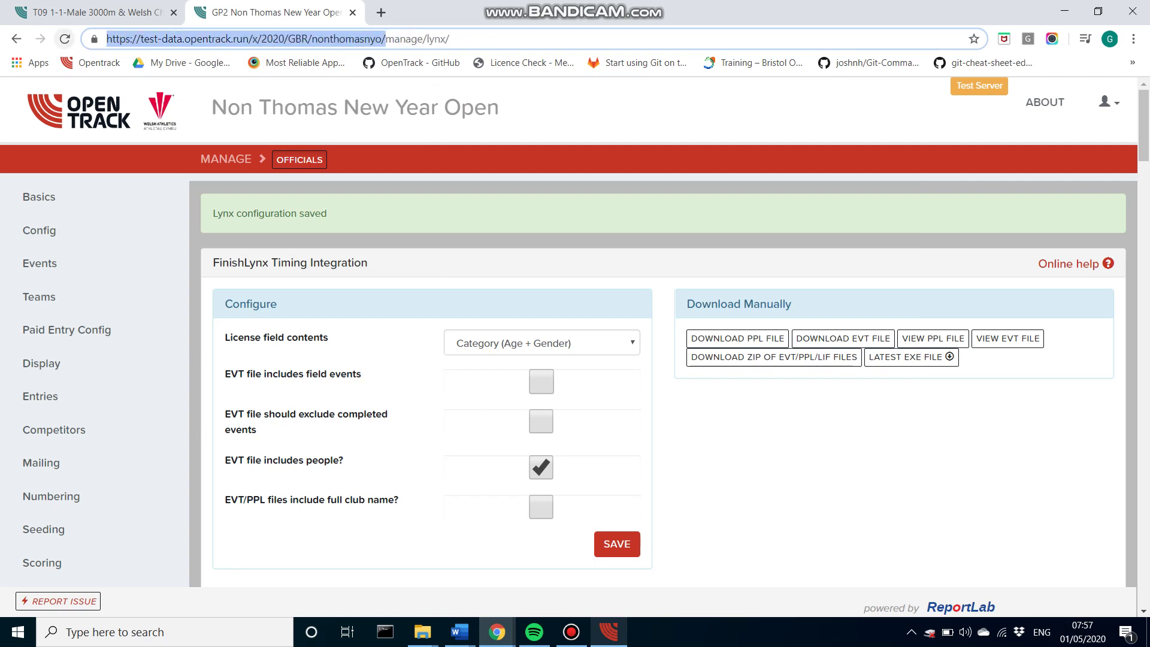
key("alt+Tab")
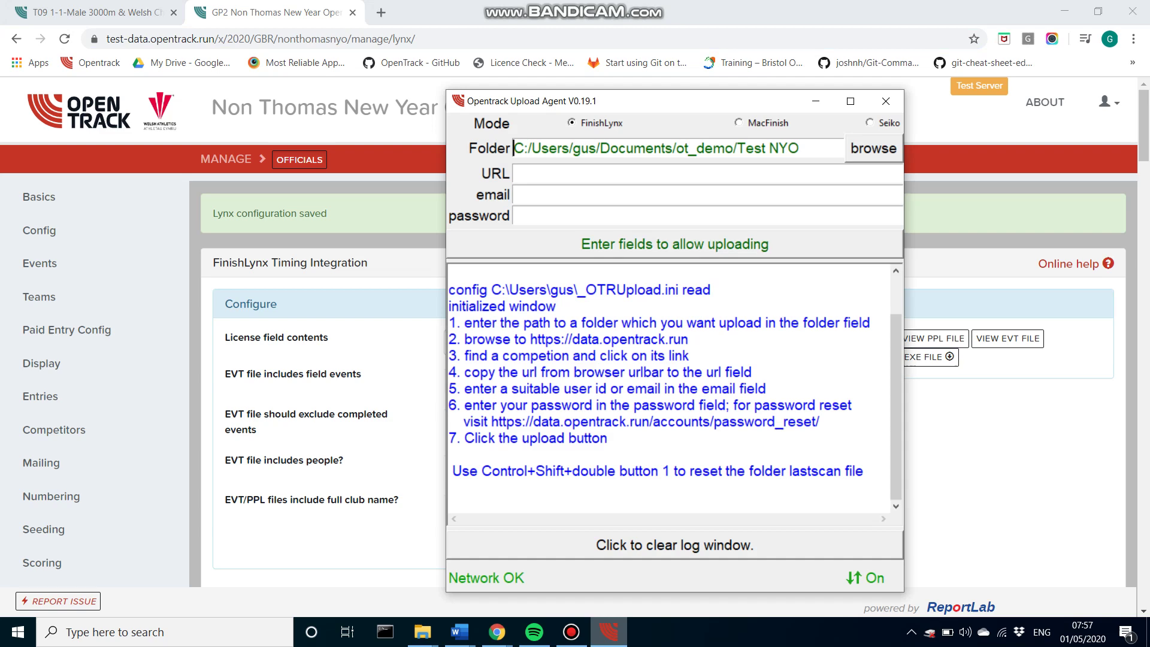
key("Tab")
key("ctrl+v")
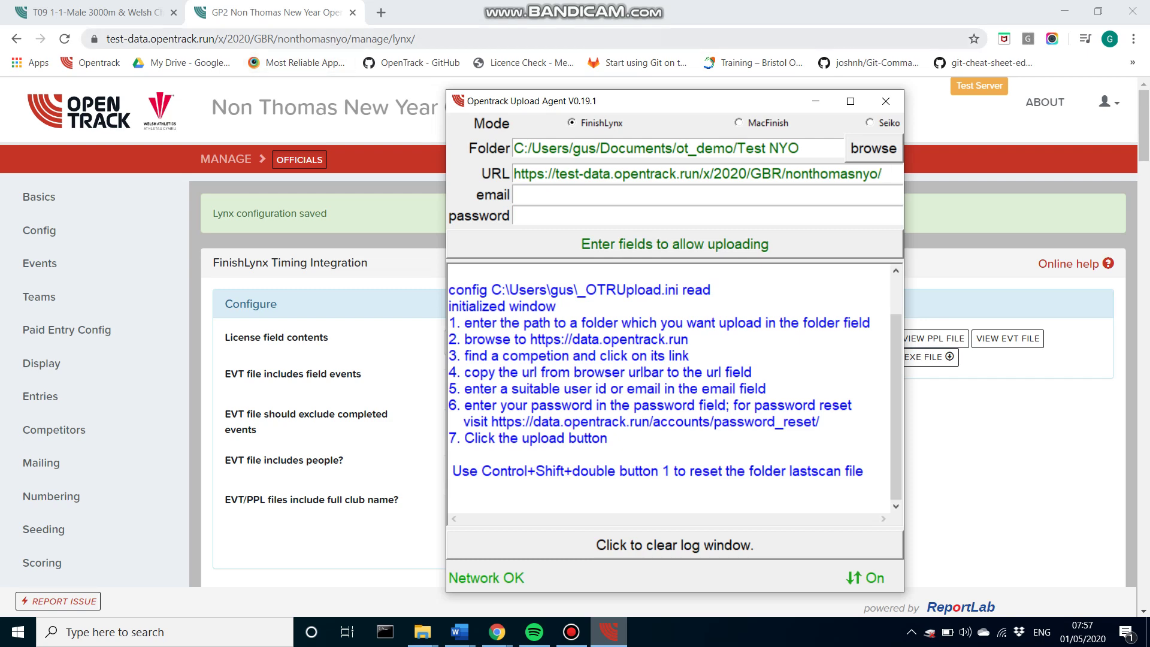
Step: Enter the account email and password, then download lynx.ppl and lynx.evt
key("Tab")
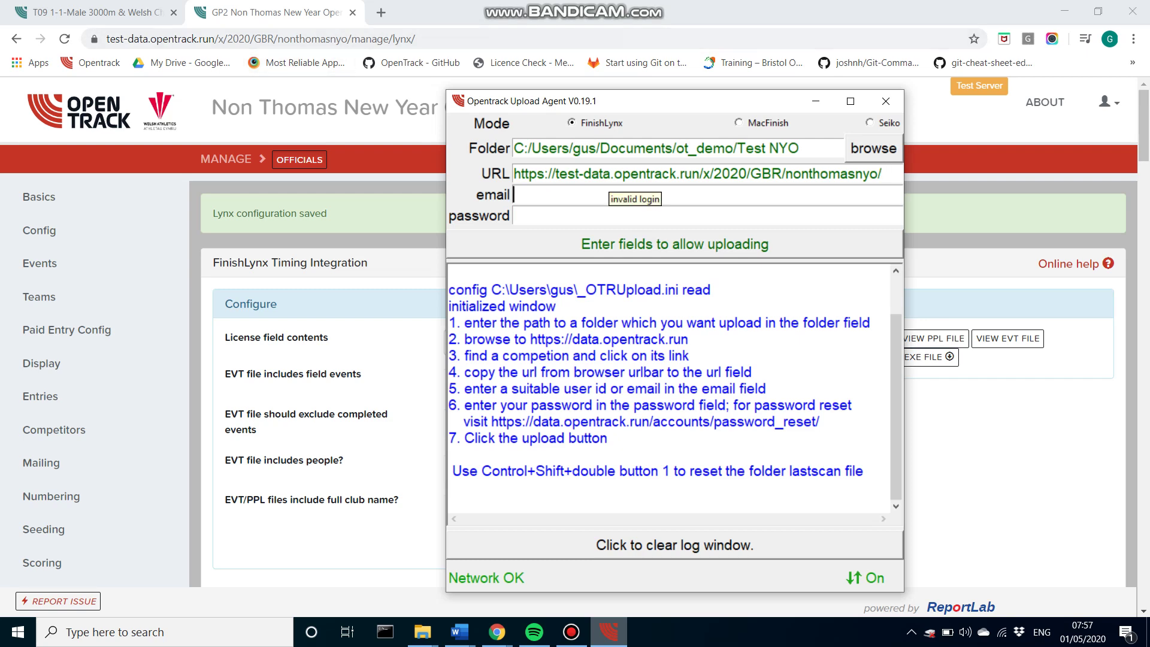
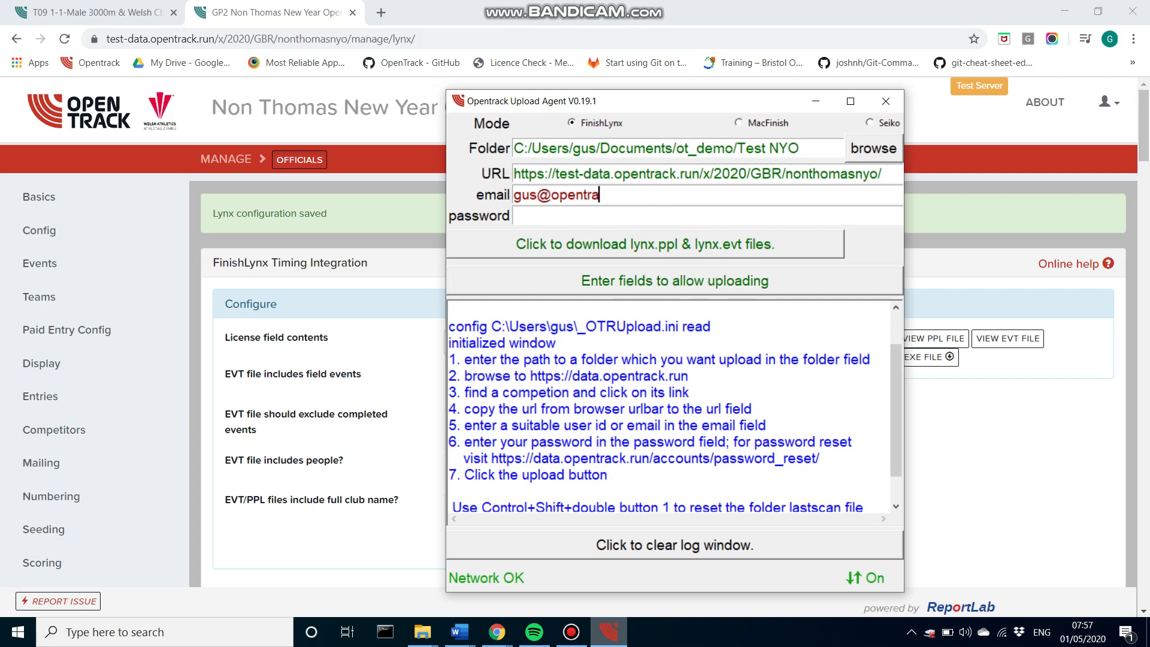
key("Tab")
type("*********")
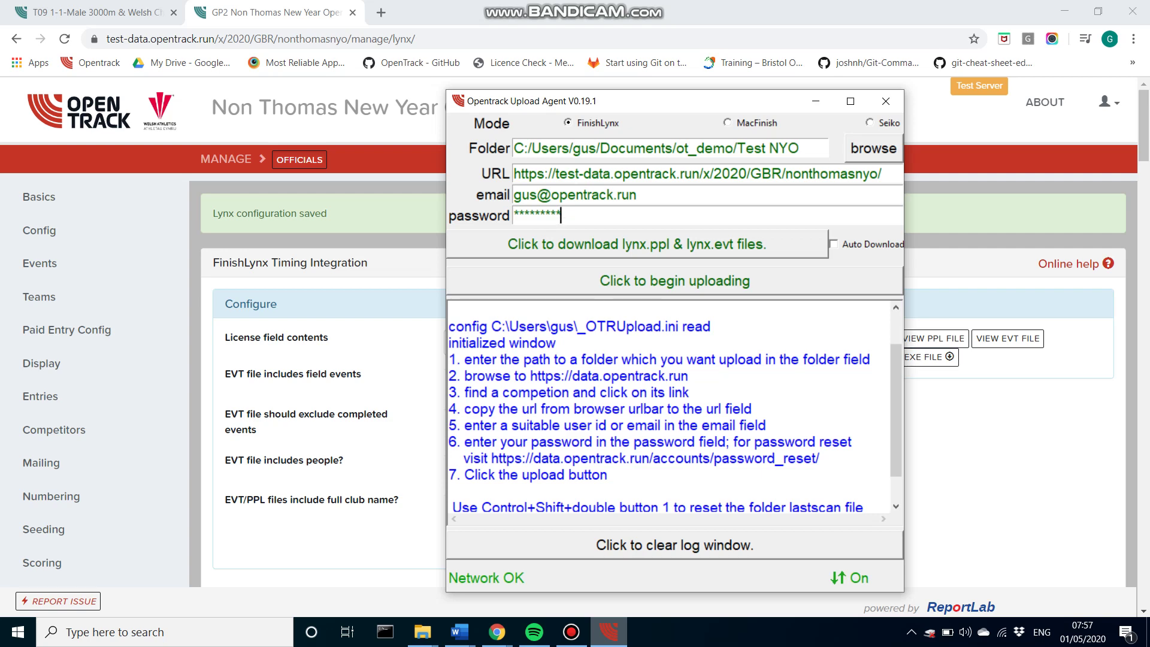
key("Return")
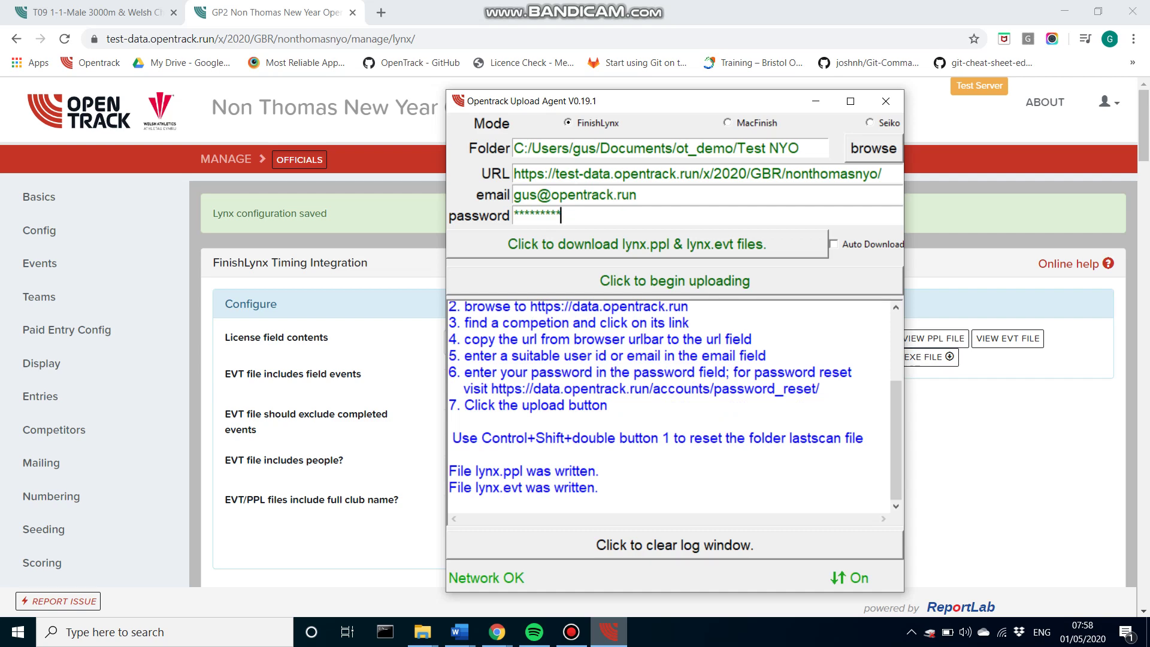
Step: Inspect lynx.ppl's entries (TORB,U17W), close it, and select both lynx files in Test NYO
mouse_move(422, 631)
left_click(495, 599)
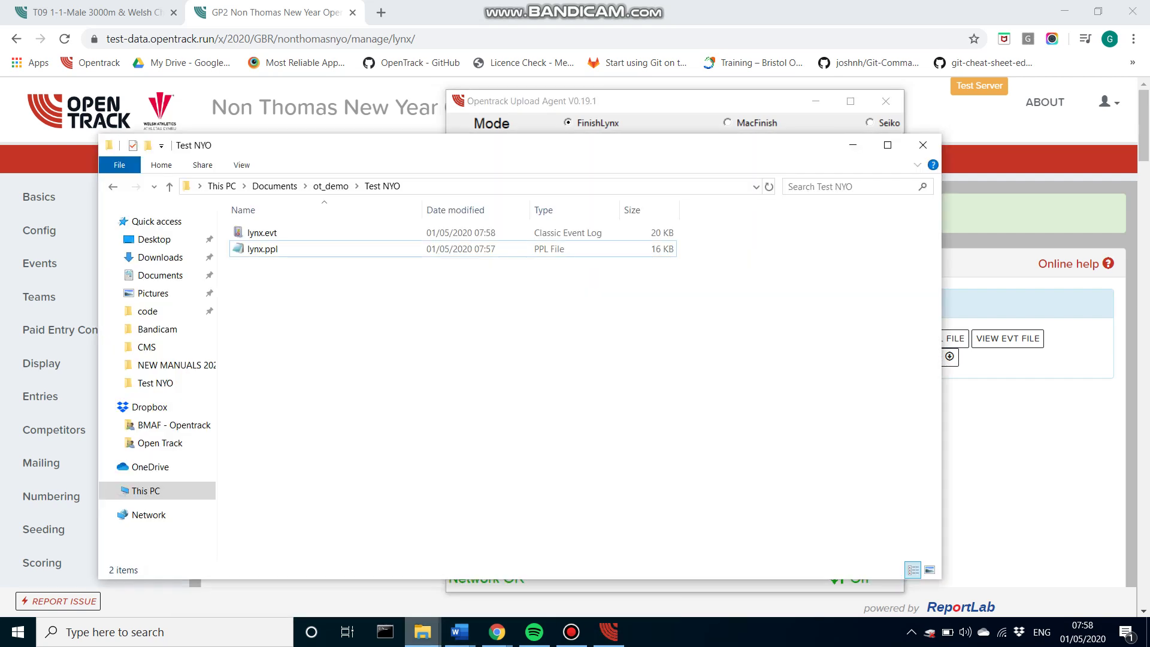
double_click(263, 248)
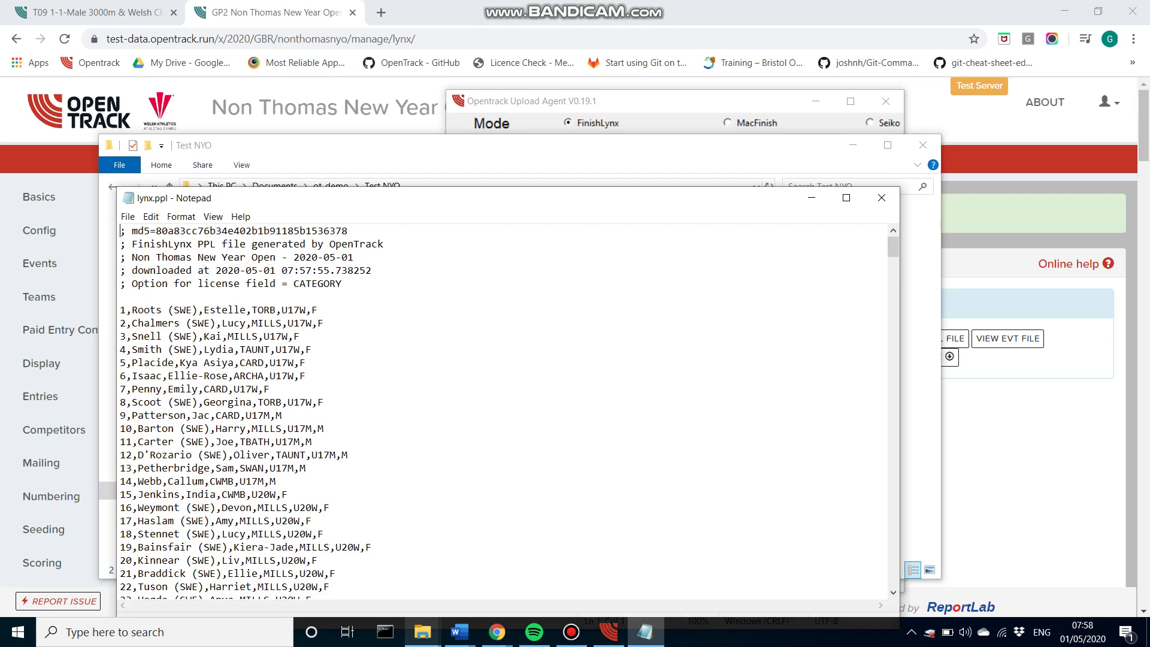
left_click_drag(252, 309, 276, 309)
key("shift+Right")
key("shift+Right")
key("shift+Right")
key("shift+Right")
key("shift+Right")
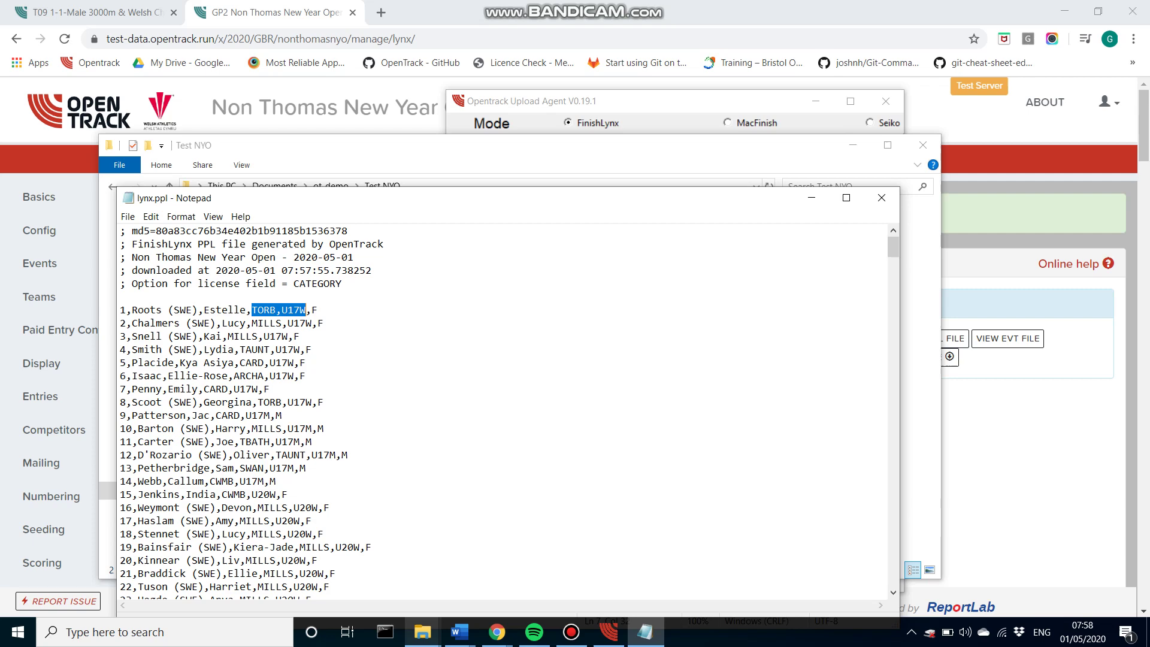
left_click(324, 323)
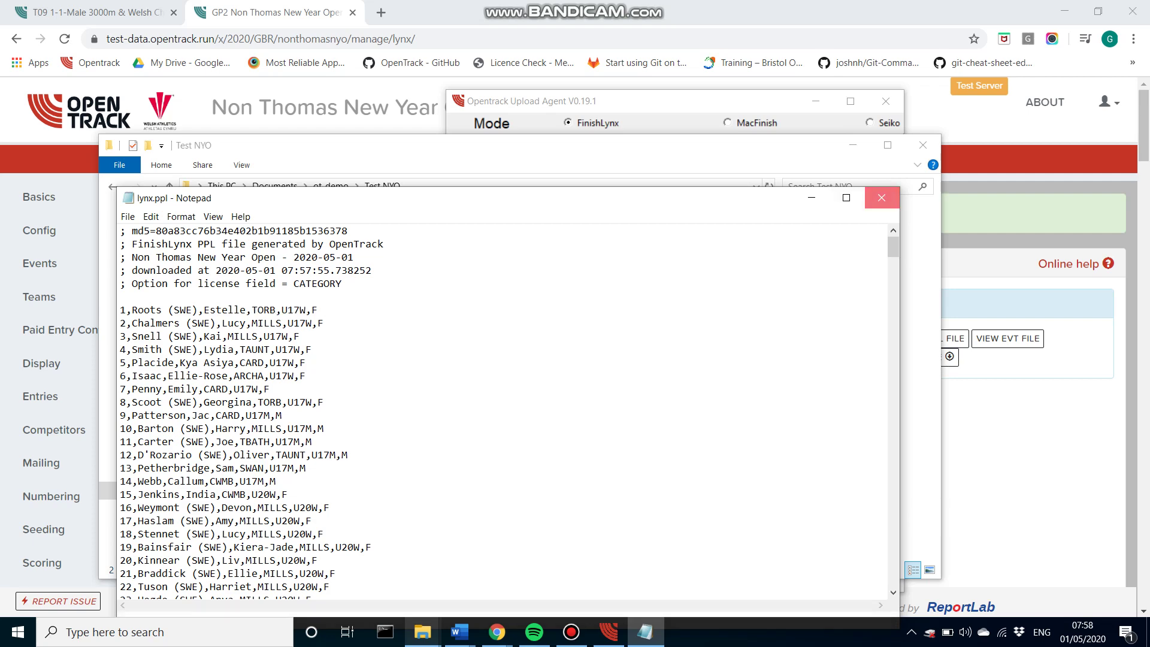
left_click(881, 198)
left_click_drag(308, 333, 285, 222)
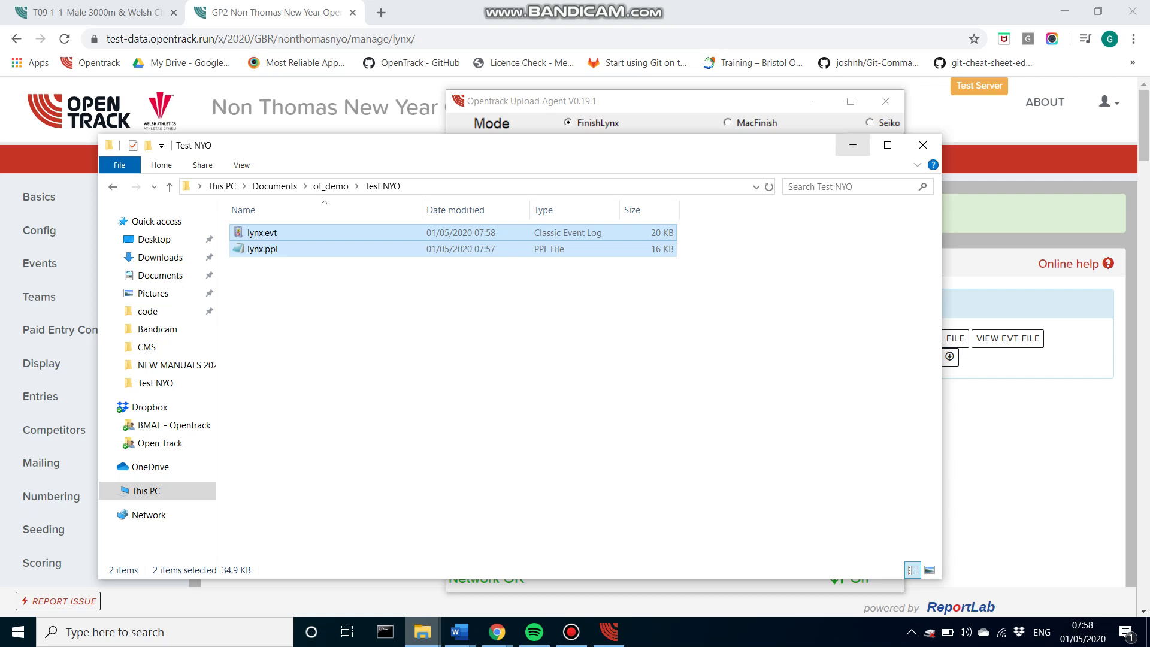
Step: Minimize the Test NYO folder twice to reveal the Upload Agent's download log
left_click(852, 144)
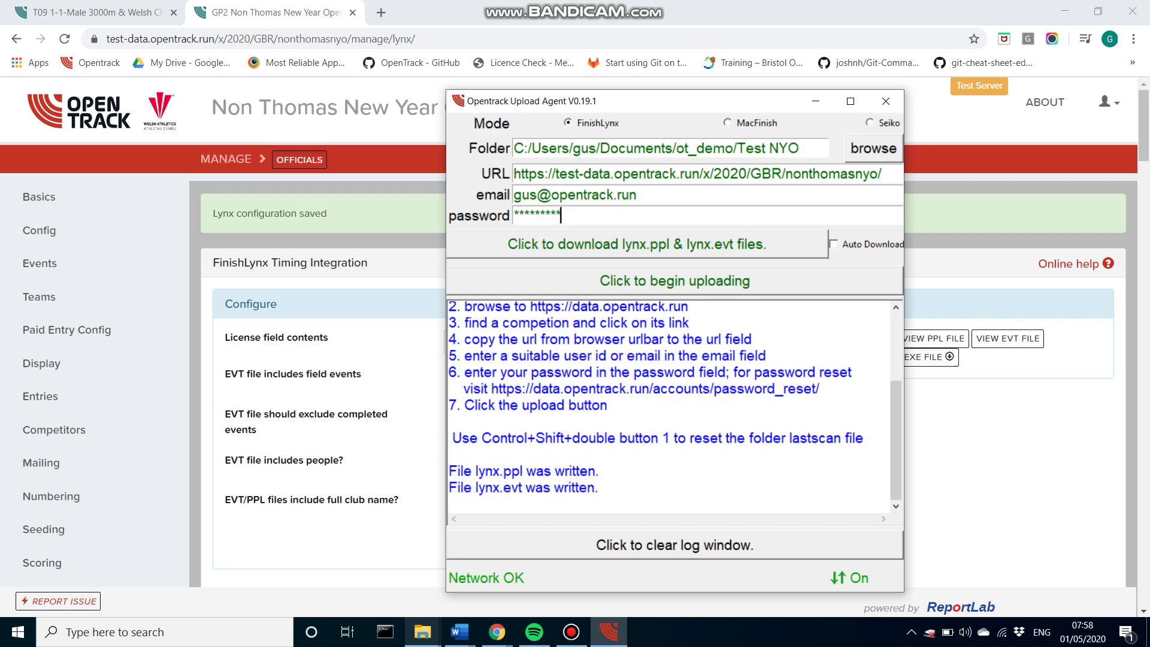
left_click(422, 632)
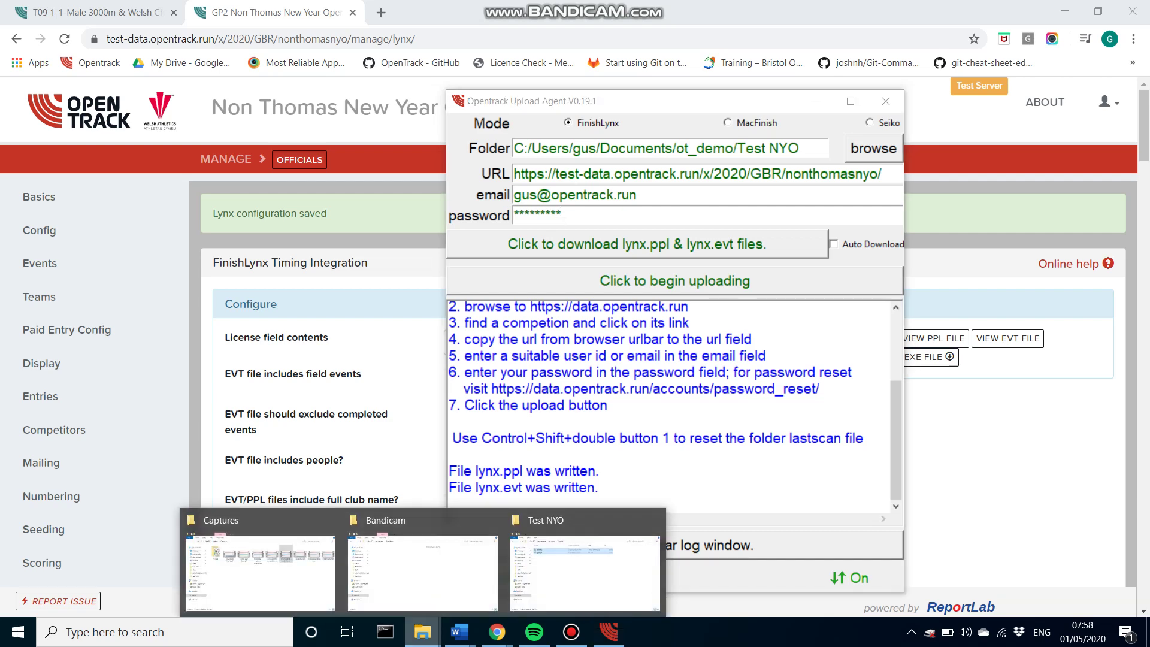
left_click(587, 569)
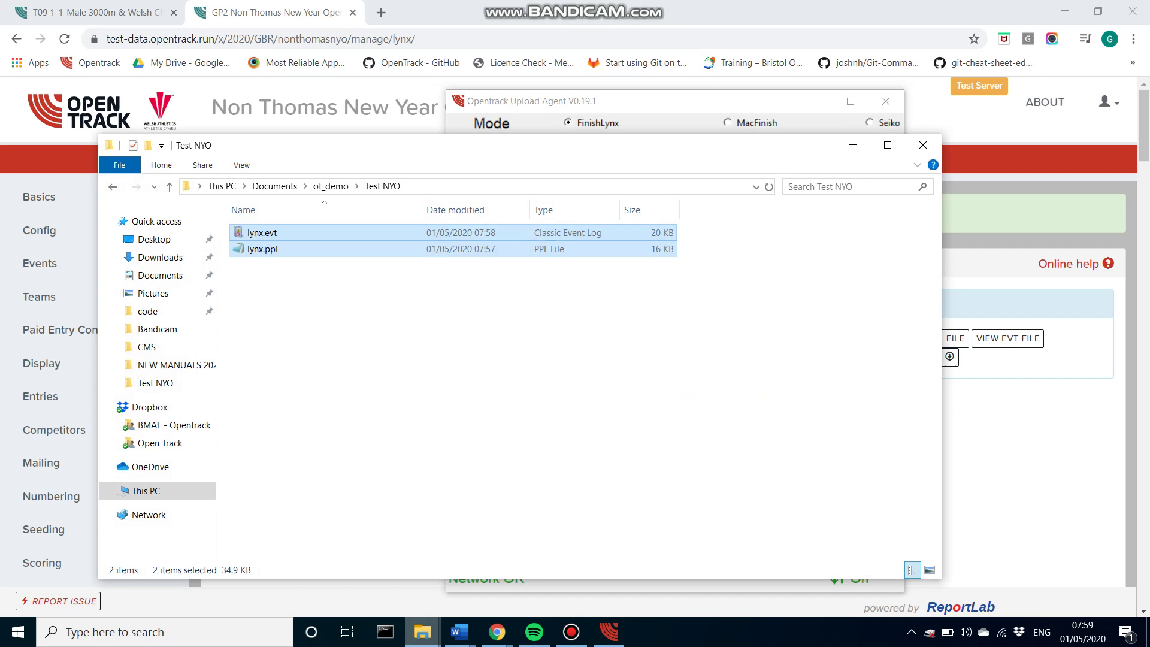
left_click(853, 145)
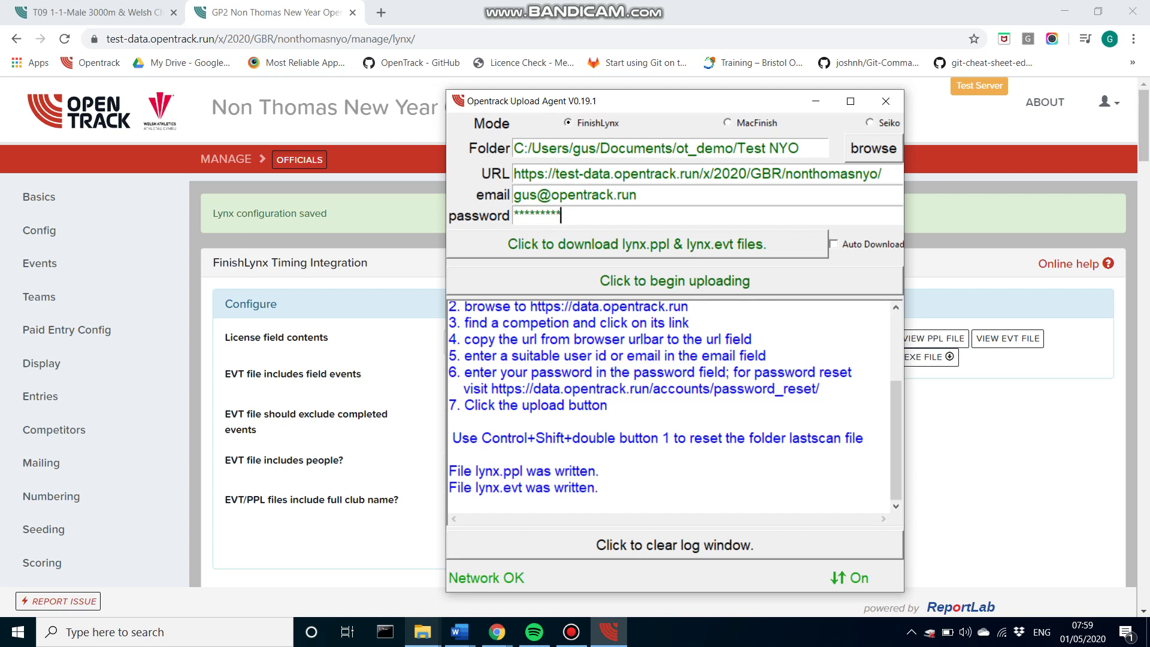
Step: Begin uploading the two lynx files, then deselect them in Test NYO and minimize Explorer
key("Return")
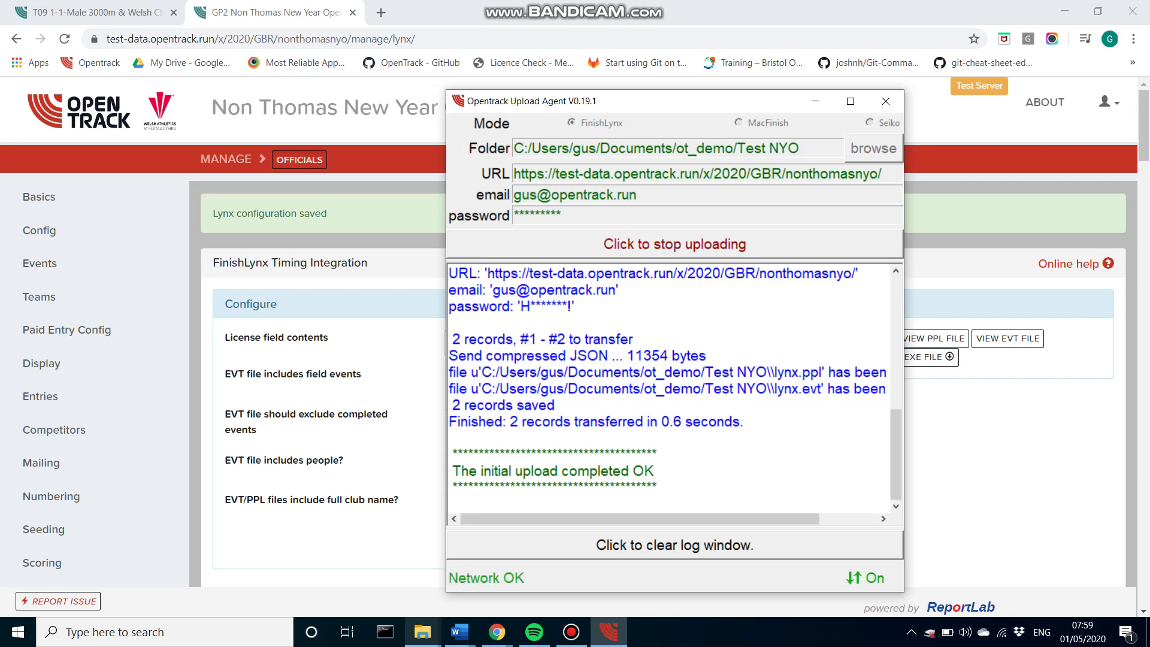
mouse_move(423, 632)
left_click(586, 561)
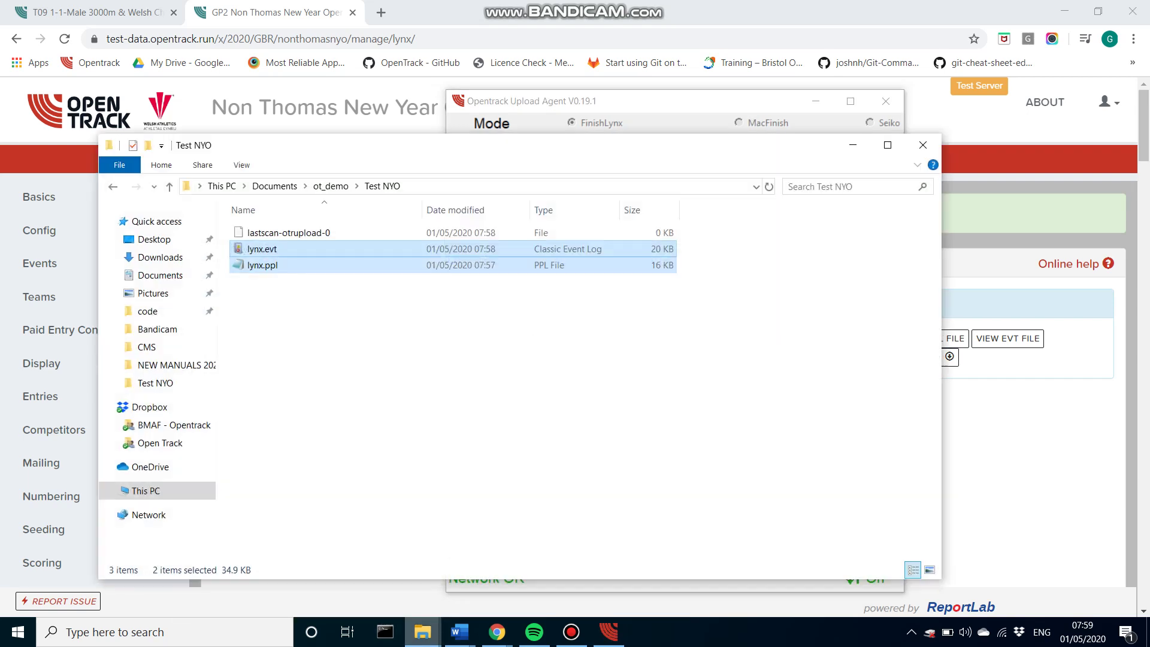
left_click(442, 439)
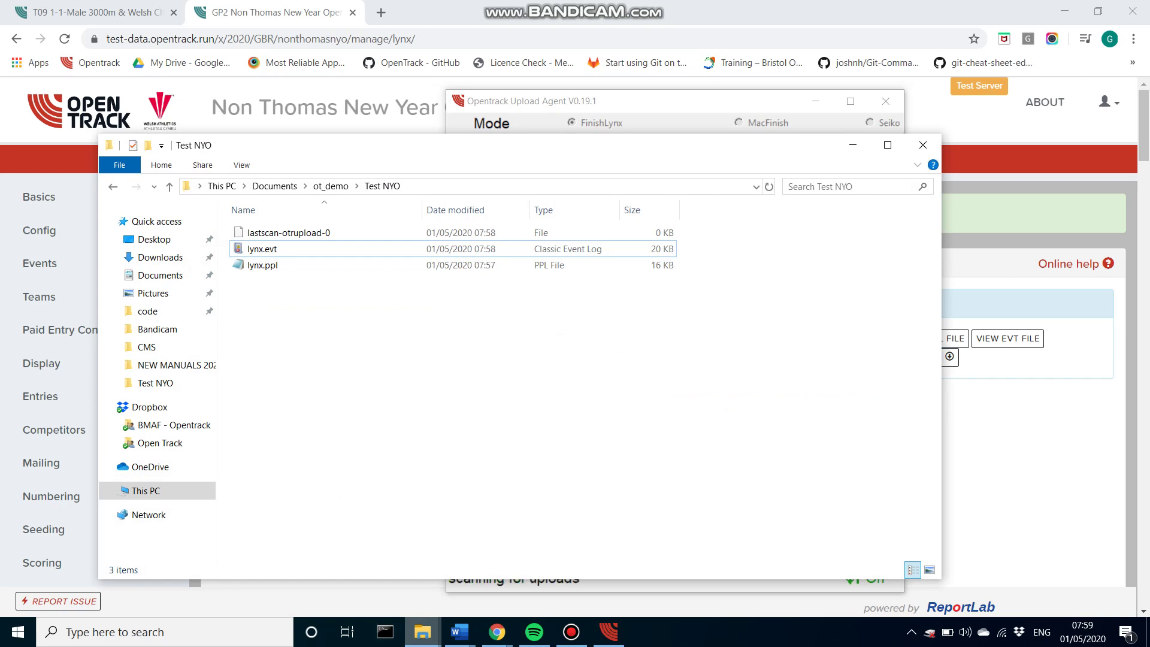
left_click(853, 144)
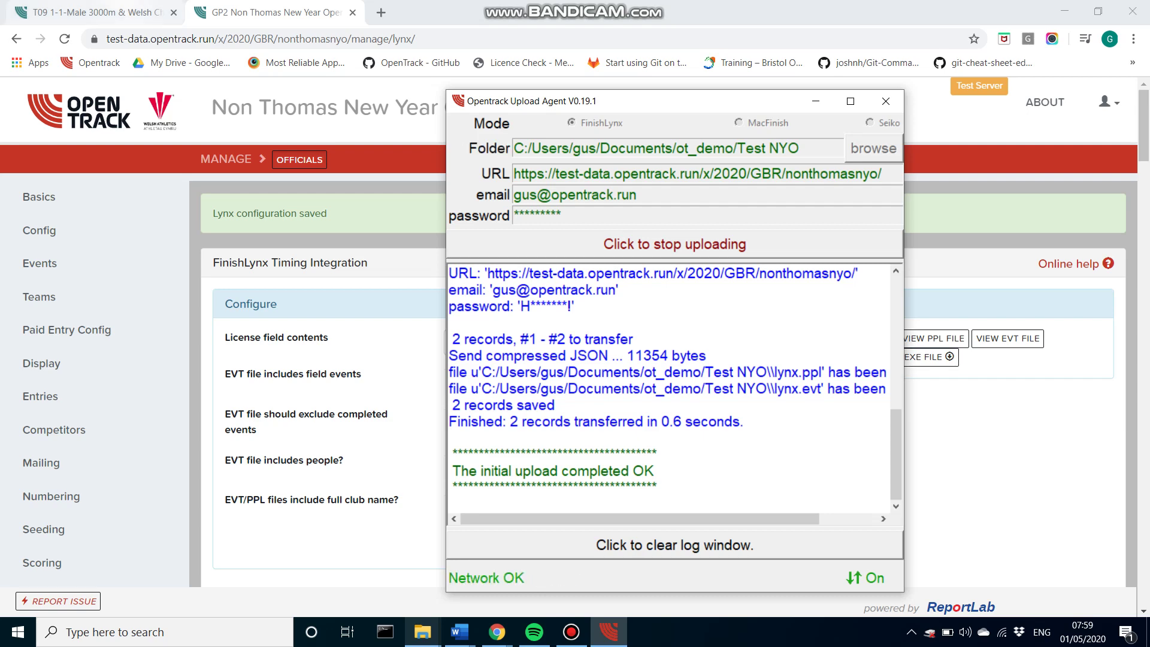
Step: Switch to the 3000m event start list in the browser
left_click(90, 12)
scroll(574, 360, "down", 2)
scroll(425, 389, "up", 1)
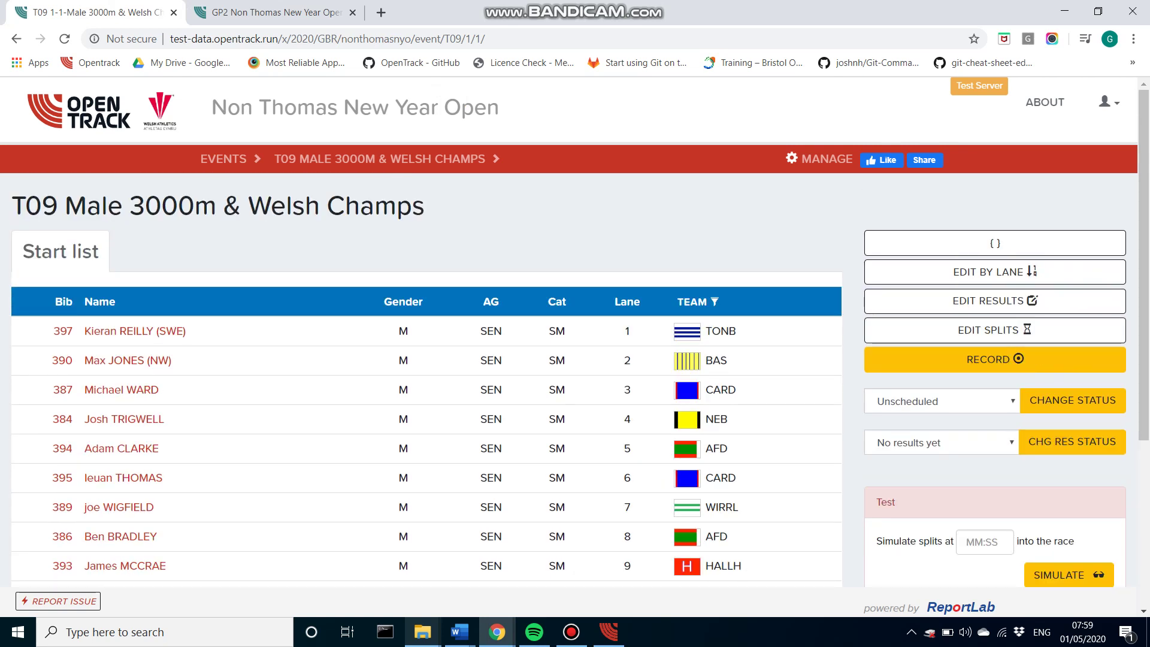
scroll(575, 338, "down", 1)
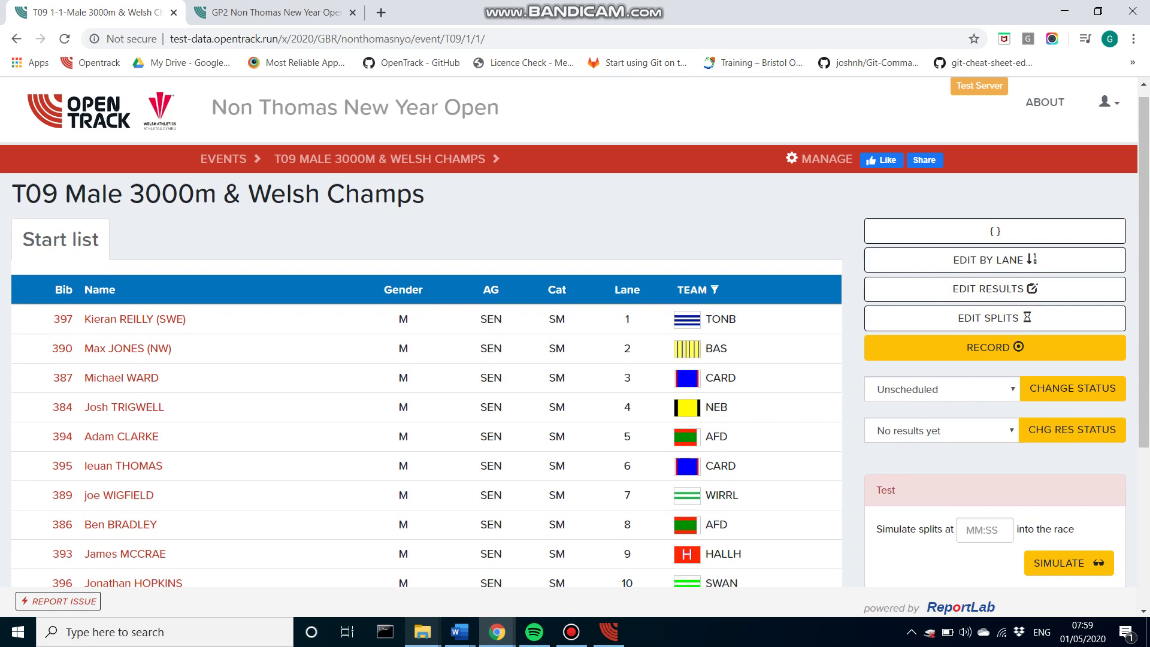
Step: Copy T09-1-01.lif from ot_demo into Test NYO and bring the Upload Agent forward
left_click(422, 632)
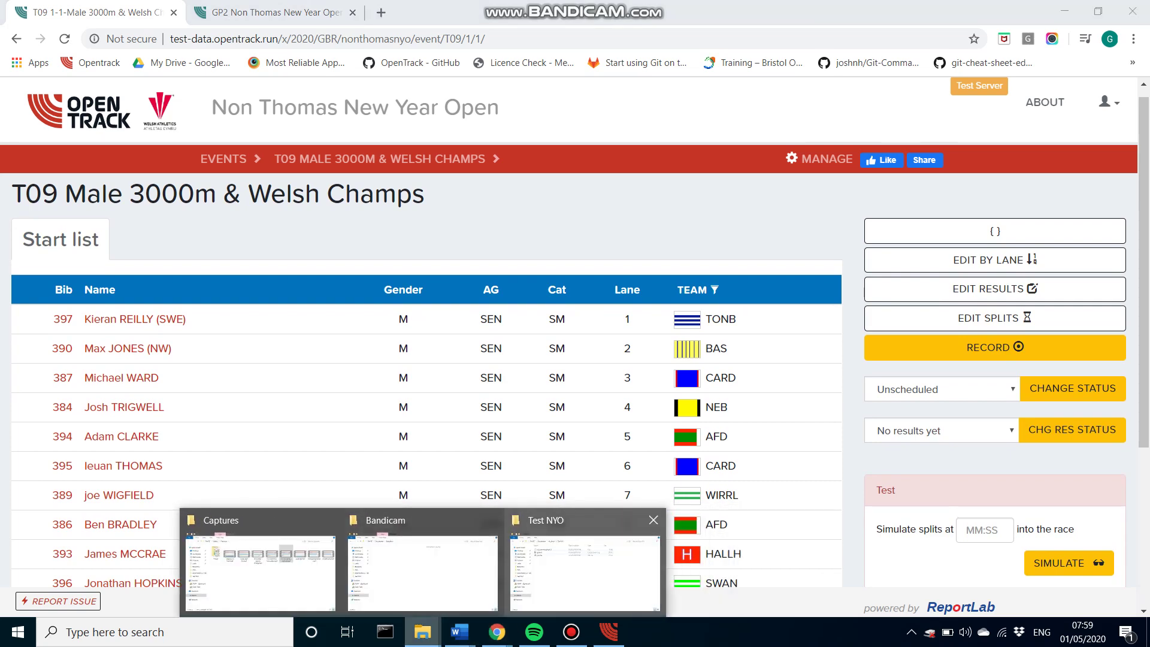
left_click(585, 572)
left_click(331, 186)
left_click(269, 297)
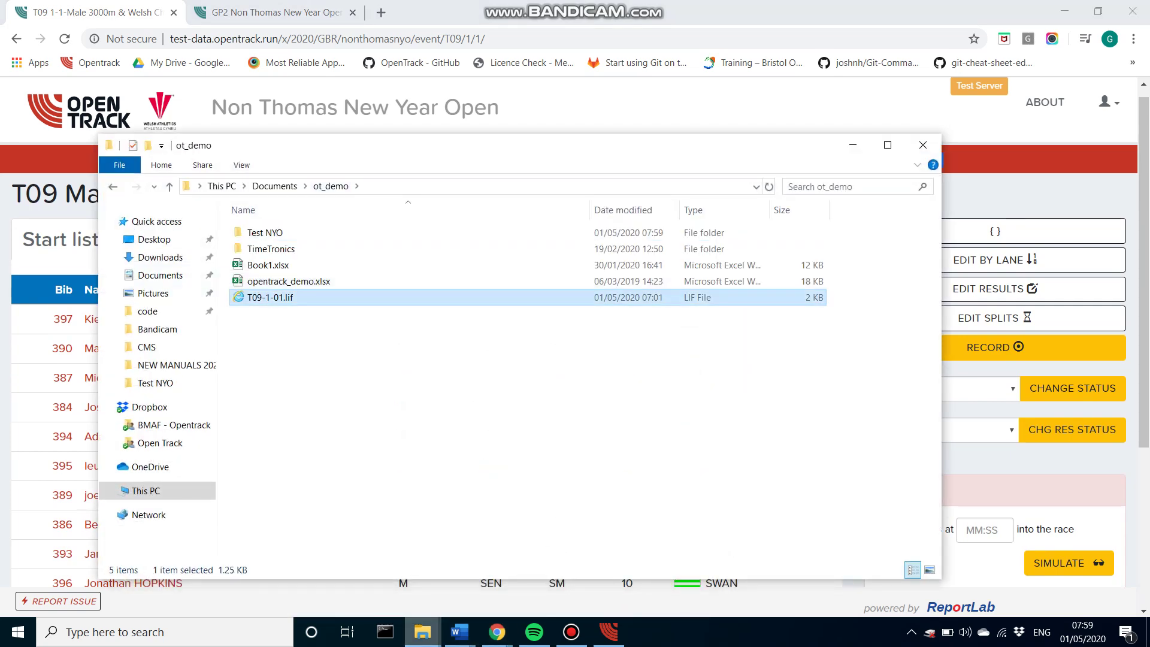
double_click(264, 232)
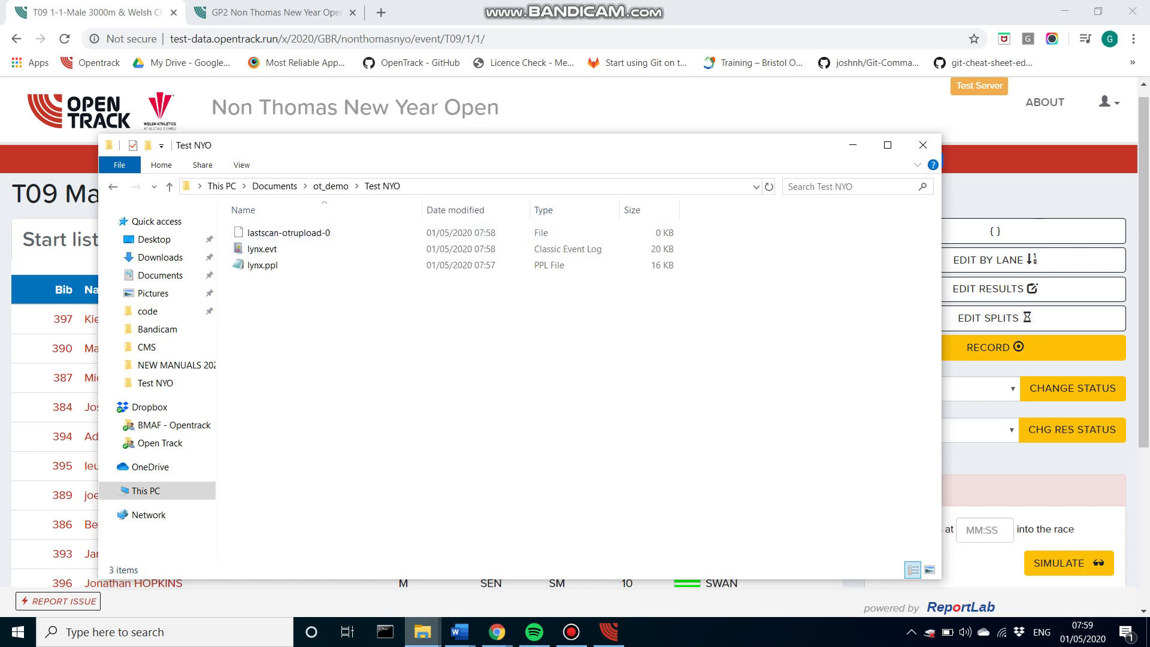
key("ctrl+v")
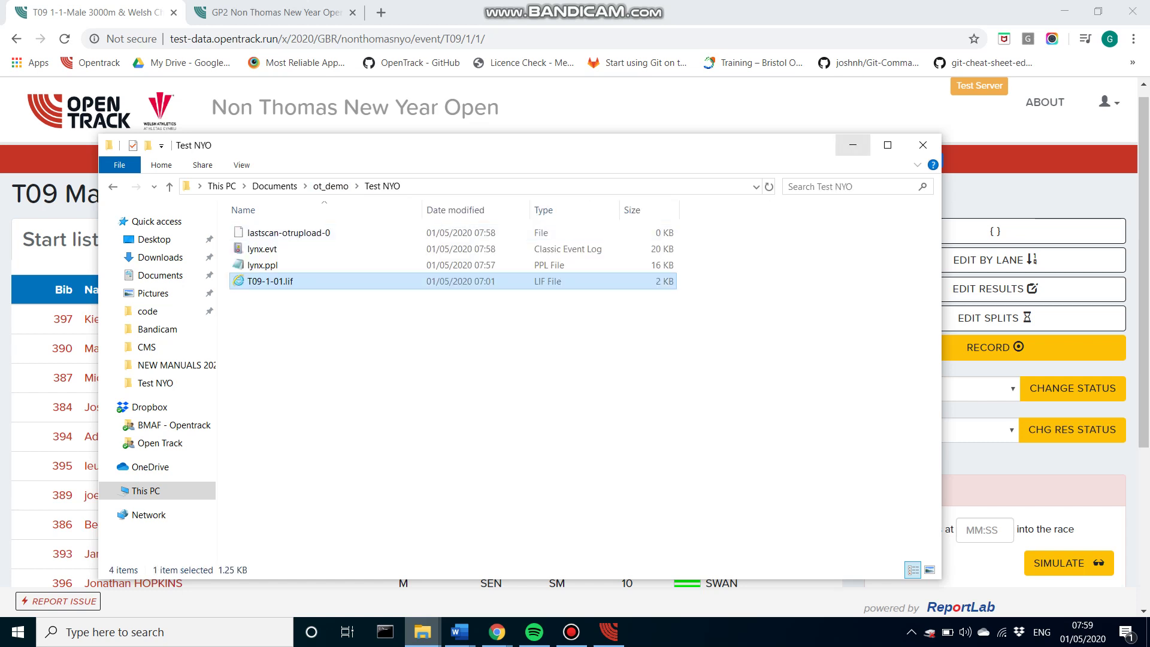
left_click(852, 145)
left_click(608, 630)
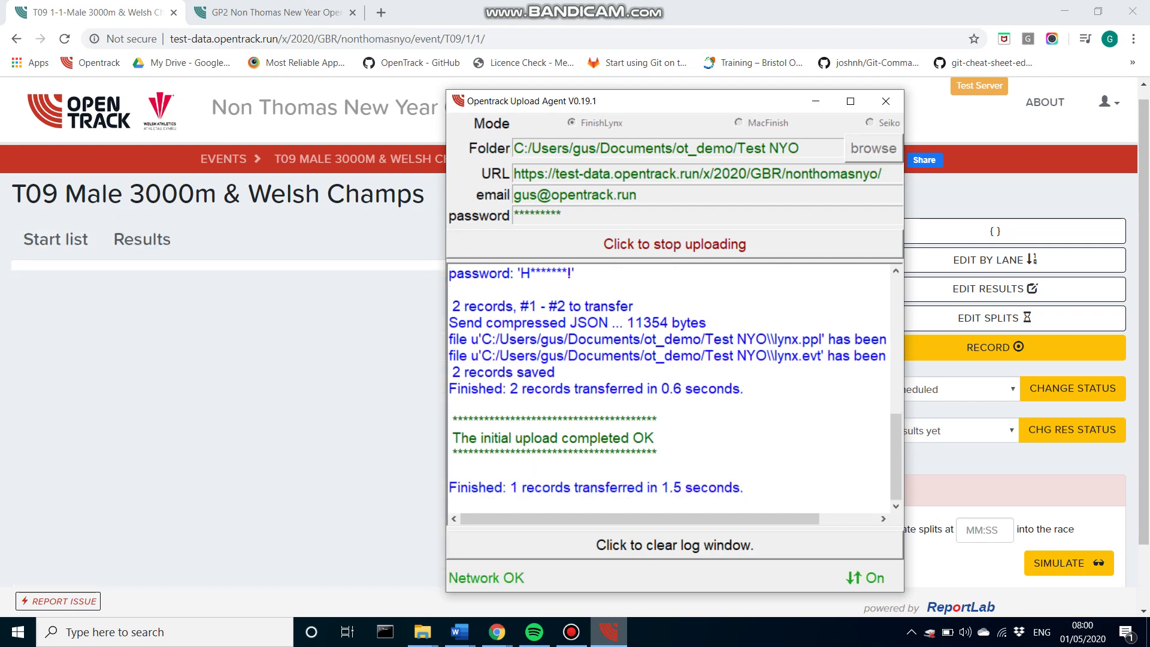
Step: Reload the T09 Male 3000m event page in Chrome so the uploaded Provisional Results appear
key("alt+Tab")
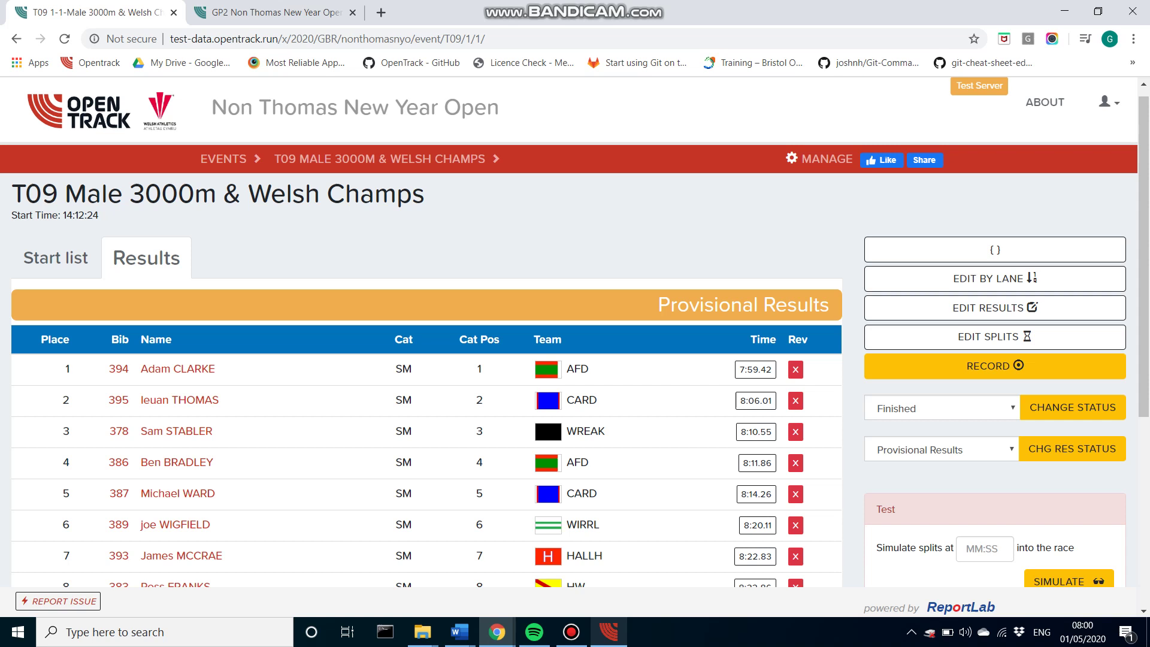
Step: Change the T09 Male 3000m results from Provisional to Official Results and confirm the change
left_click_drag(658, 305, 830, 305)
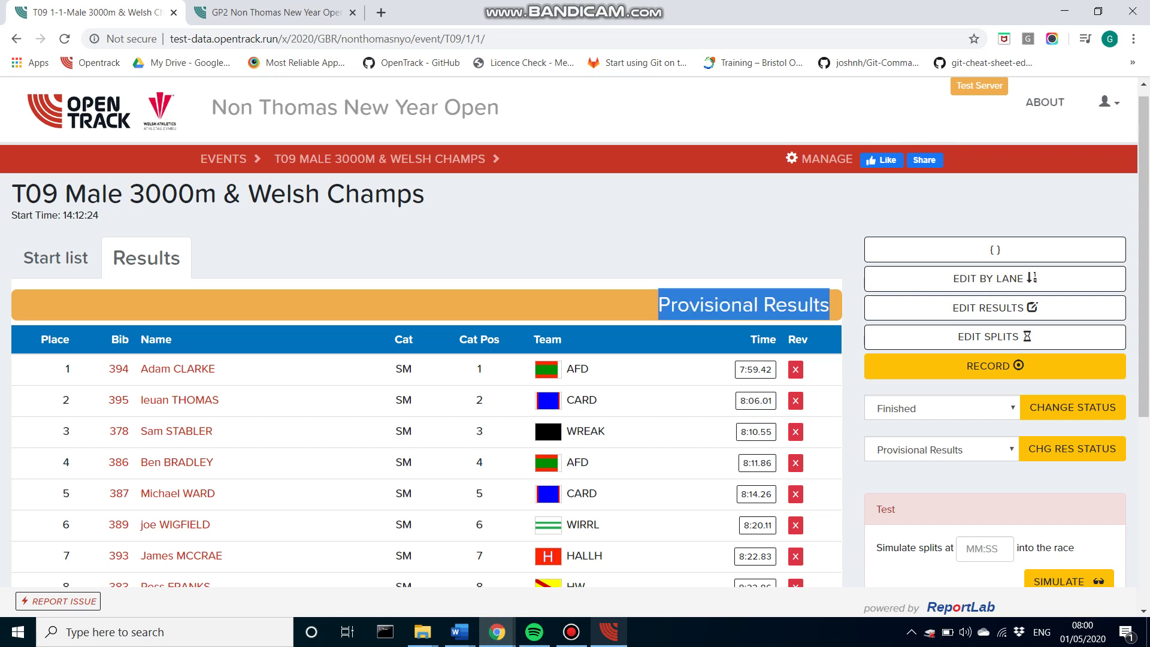
left_click(830, 304)
scroll(575, 360, "down", 1)
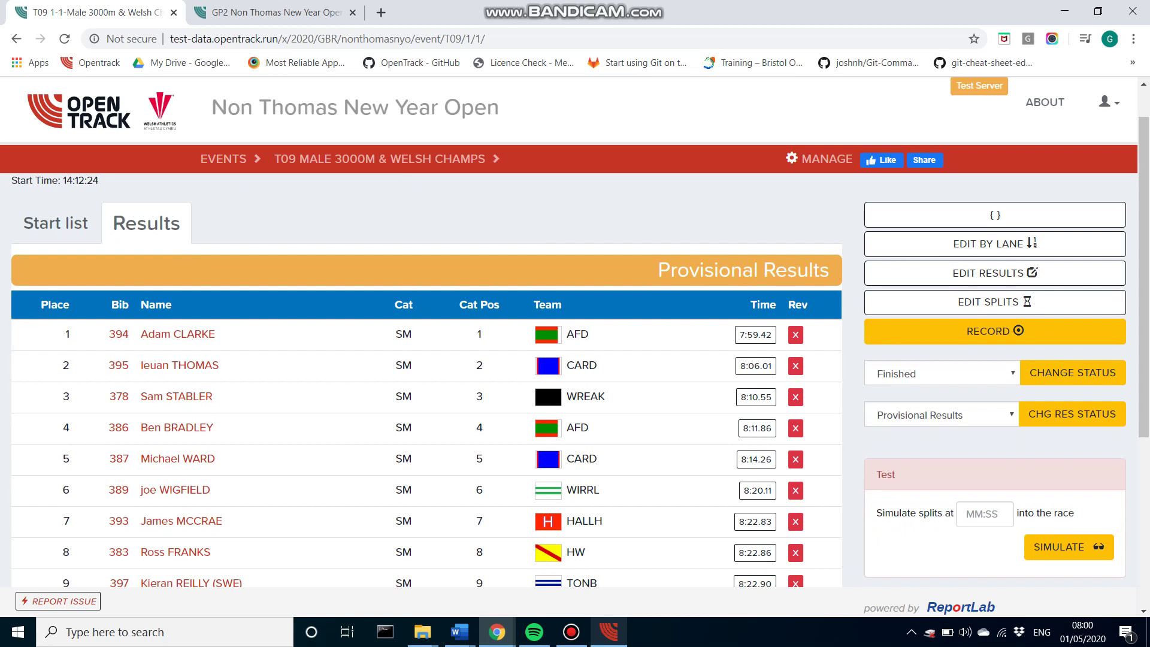
left_click(941, 415)
key("Down")
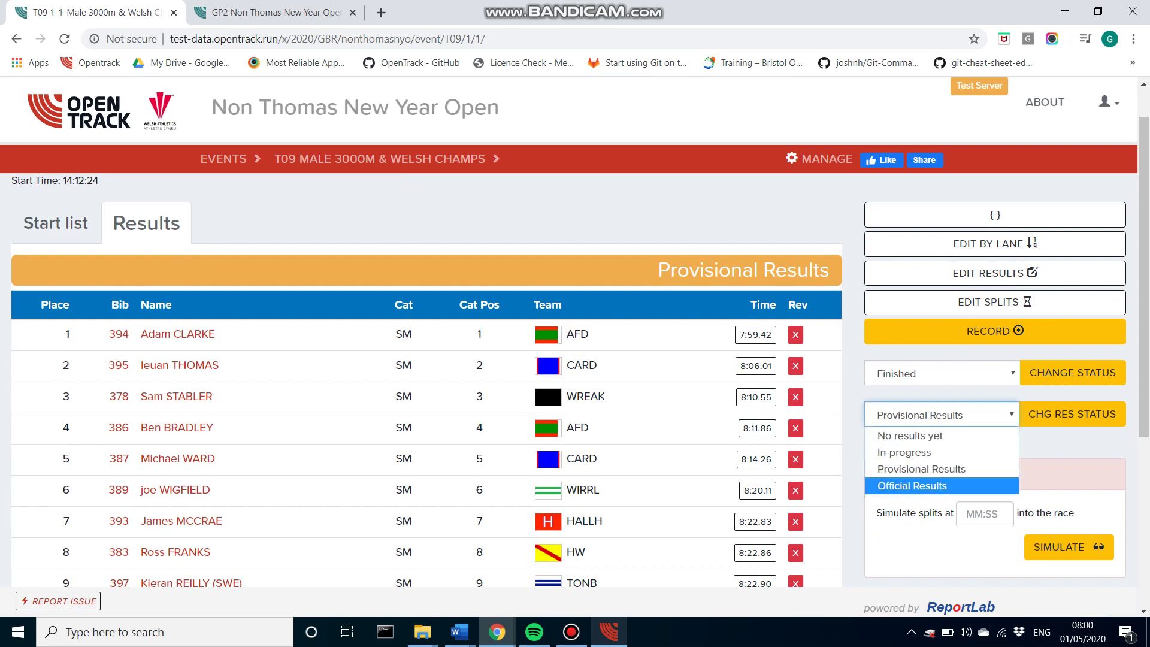
key("Return")
key("Tab")
key("Return")
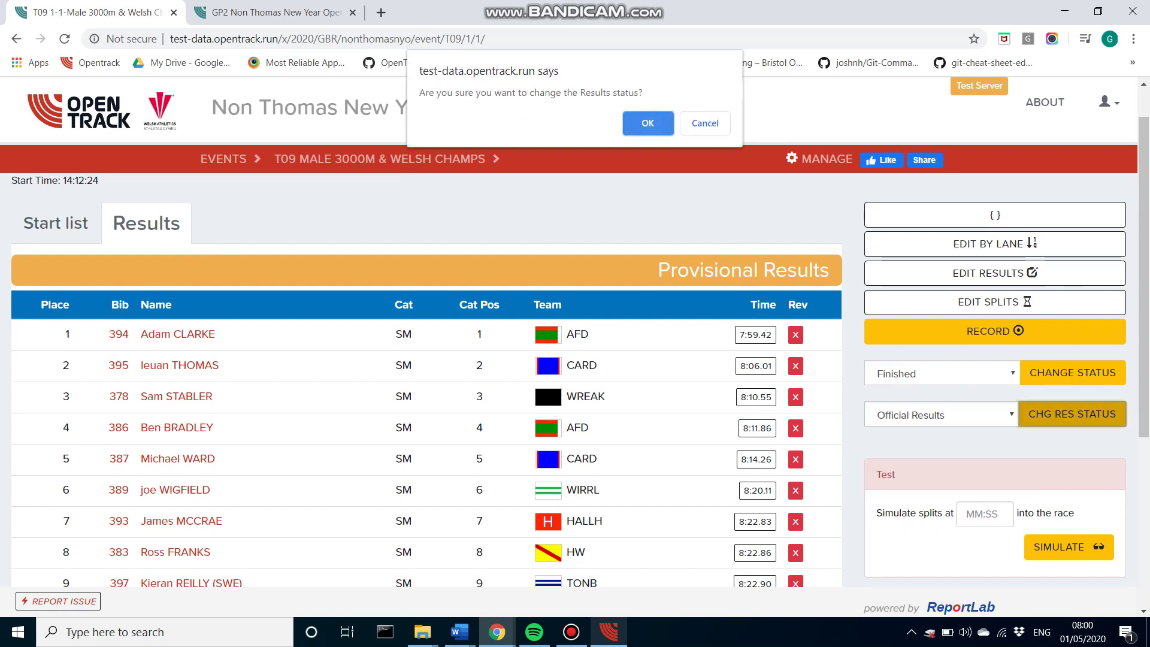
key("Return")
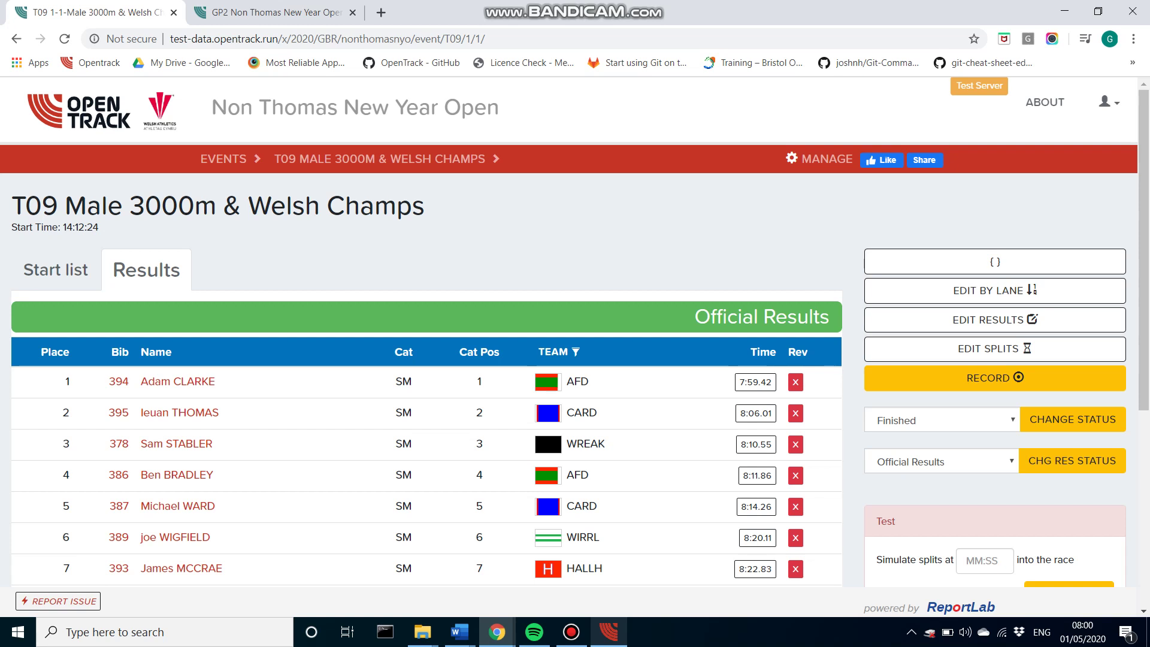
left_click(609, 632)
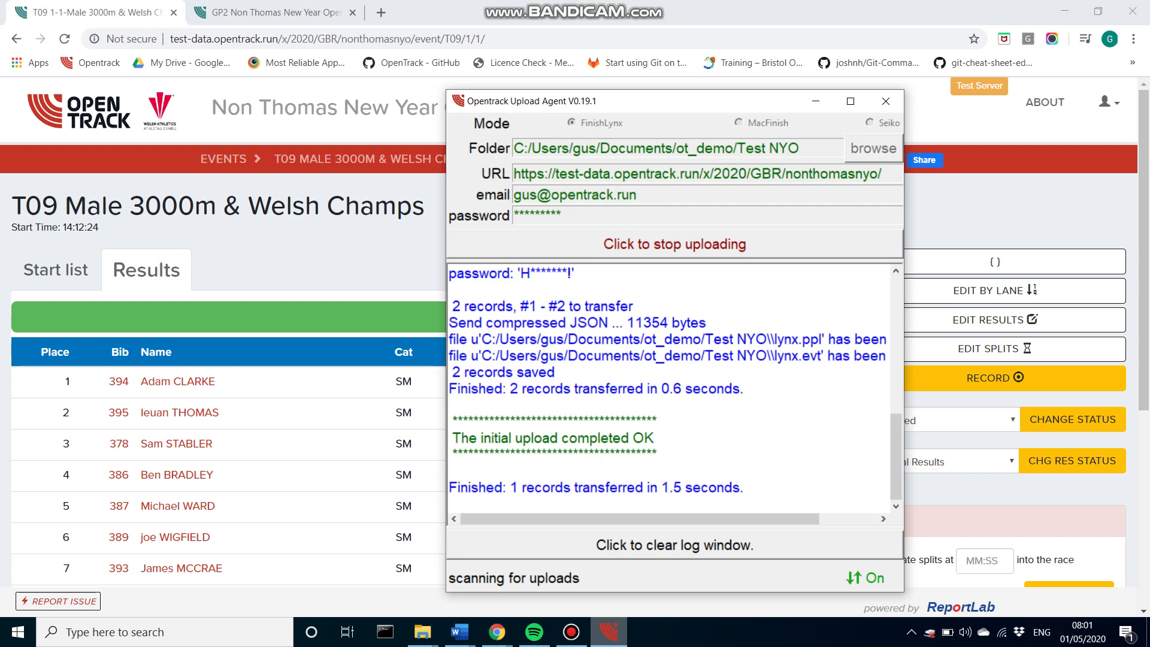
key("alt+Tab")
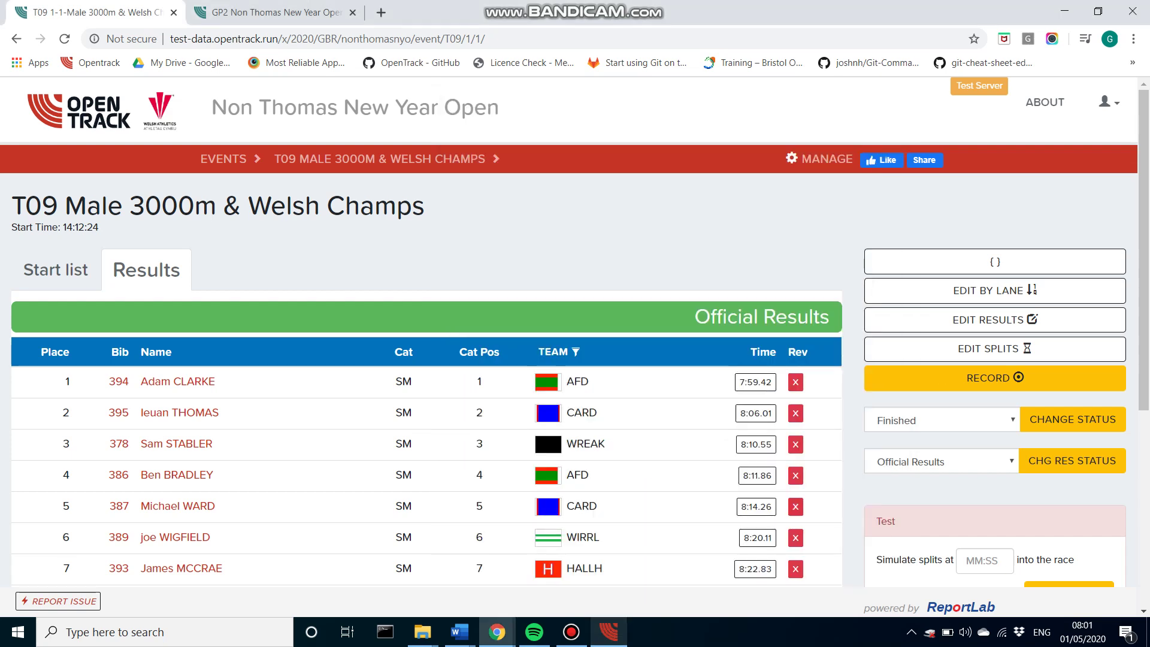